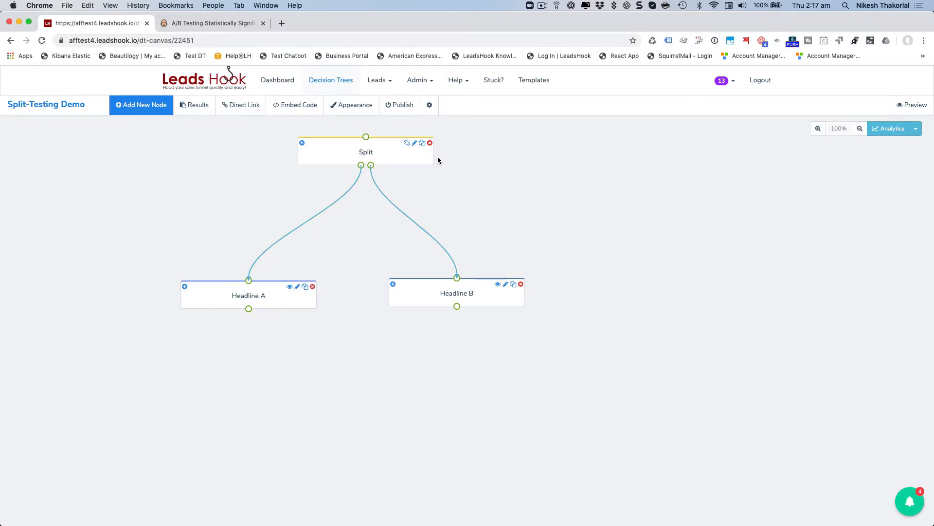
- Move the Split node slightly higher on the canvas and shift the Headline B node farther from Headline A
left_click_drag(378, 162, 382, 151)
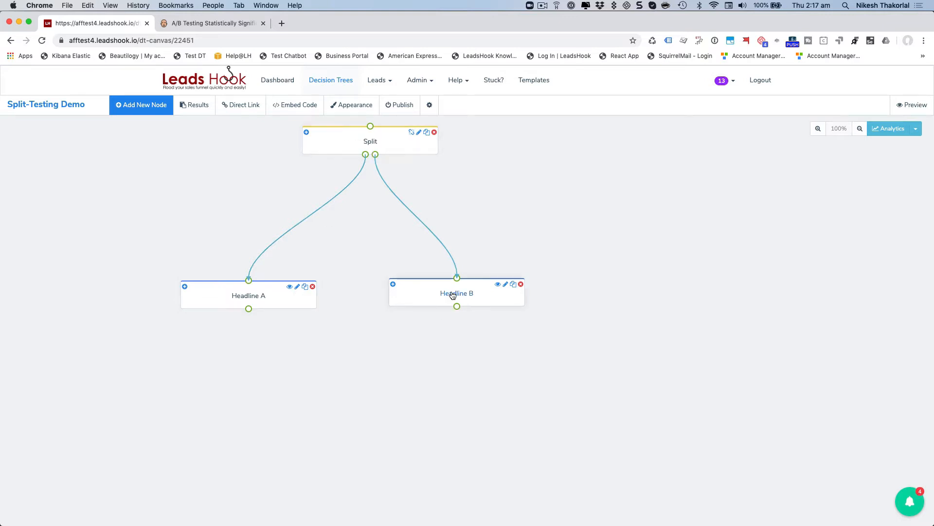
left_click_drag(493, 297, 531, 299)
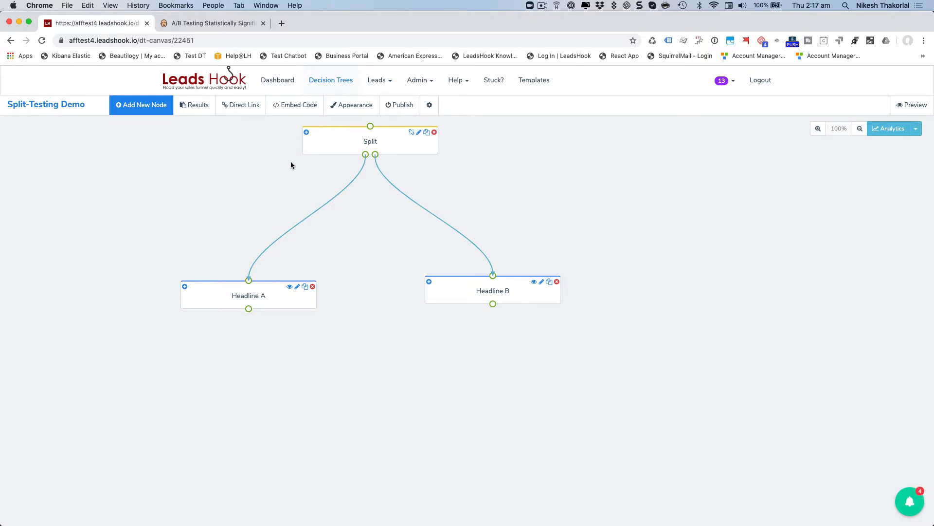
- Examine the visitors, conversions, conversion rates and test results for variations A and B in the A/B testing calculator
left_click(210, 22)
scroll(369, 401, "down", 7)
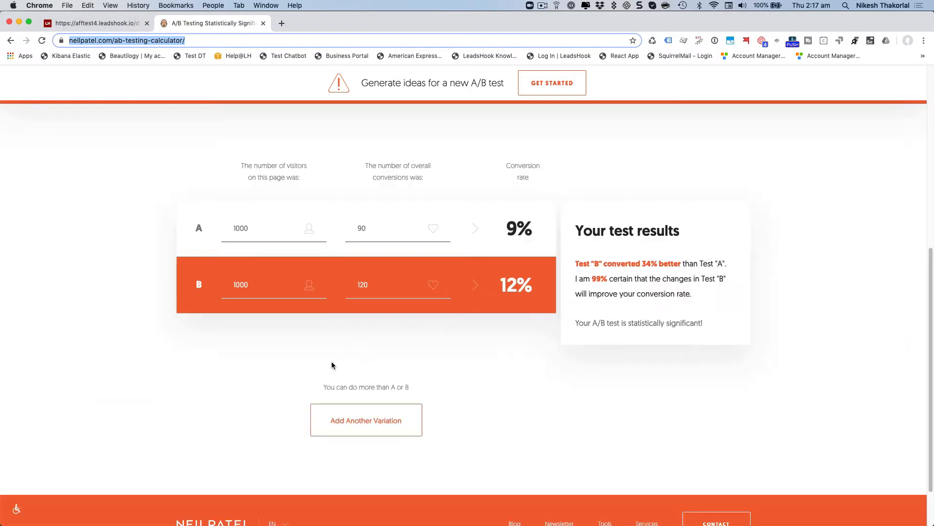
scroll(331, 365, "up", 2)
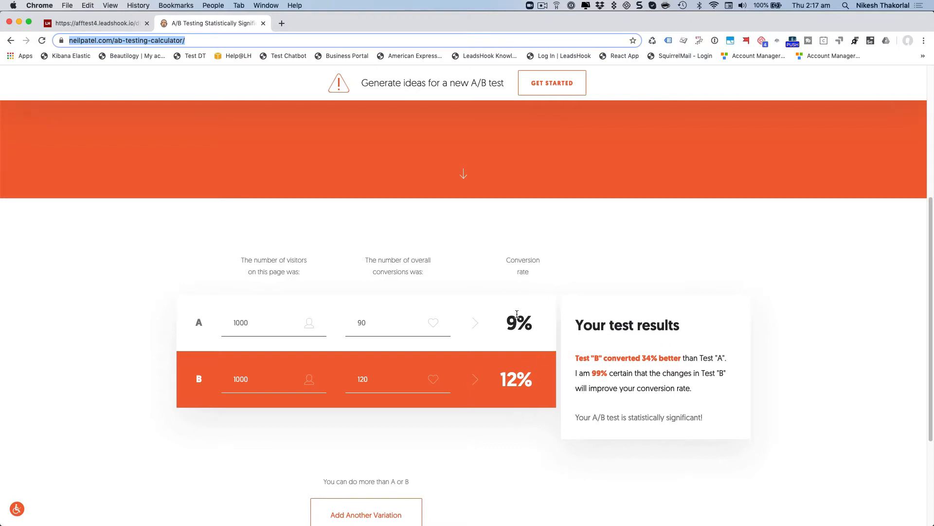
scroll(511, 375, "down", 1)
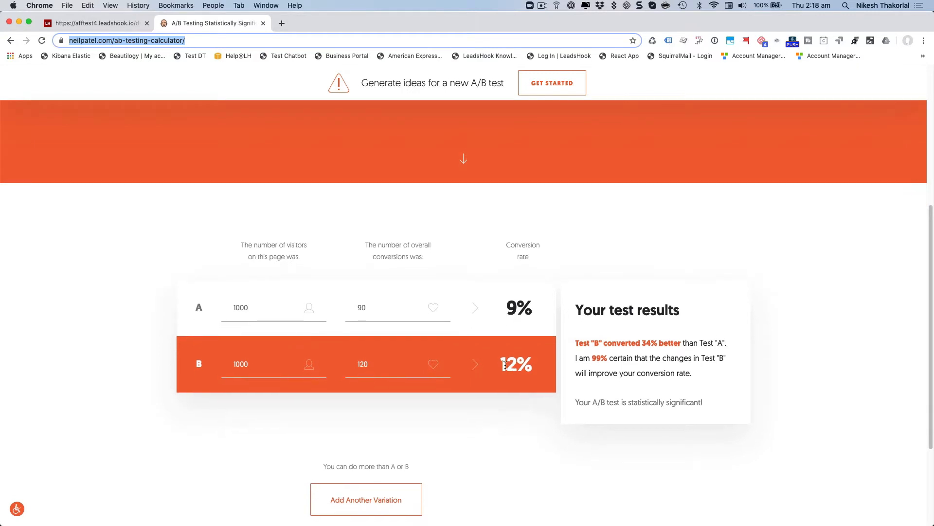
scroll(501, 364, "up", 1)
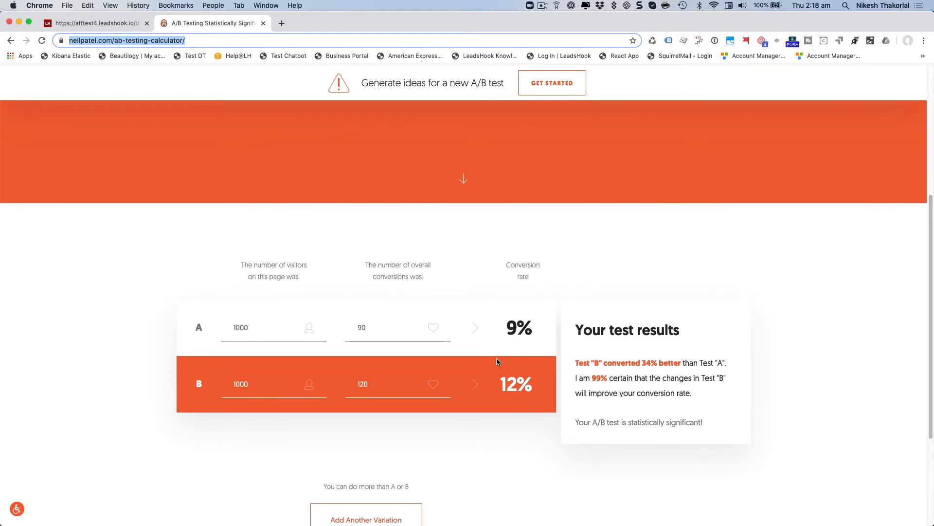
- Return to the Split-Testing Demo decision tree and move the Headline A and Headline B nodes closer together and slightly lower
left_click(77, 25)
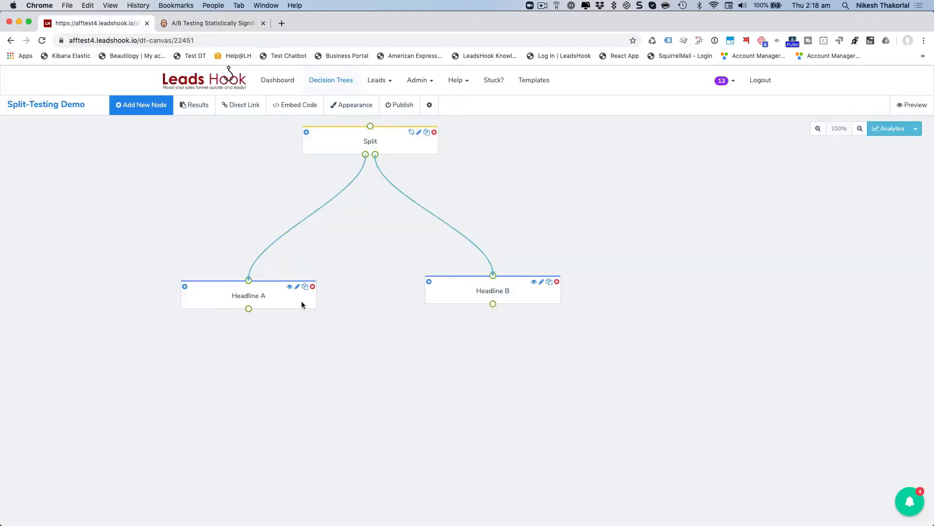
left_click_drag(443, 298, 435, 311)
mouse_move(301, 303)
left_mouse_down()
mouse_move(301, 317)
mouse_move(312, 311)
left_mouse_up()
left_click_drag(455, 298, 449, 300)
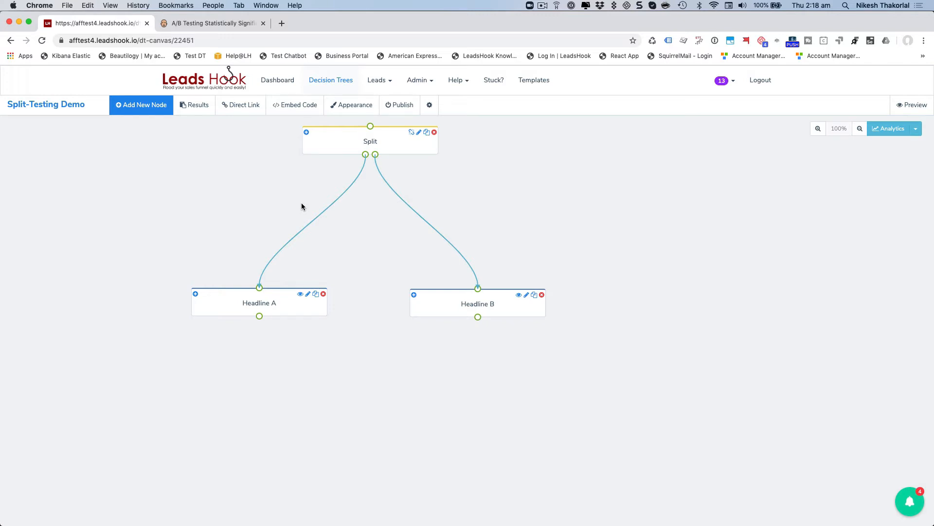
- Open the Custom Fields settings in a separate browser tab and show the Answer fields
left_click(423, 83)
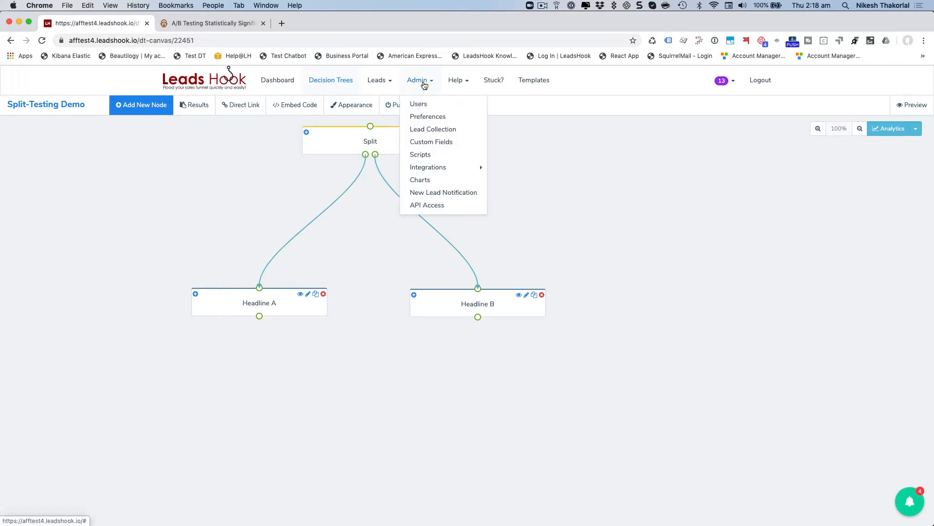
right_click(440, 142)
left_click(445, 145)
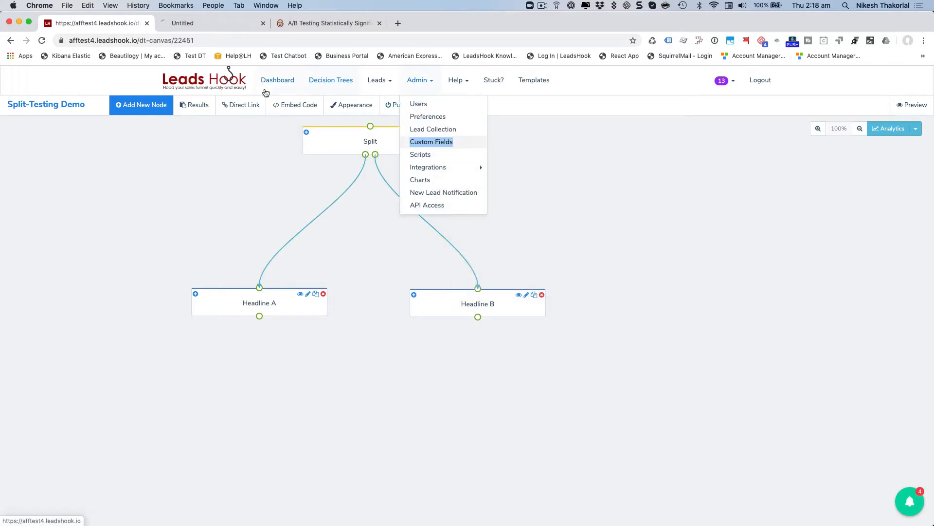
left_click(224, 23)
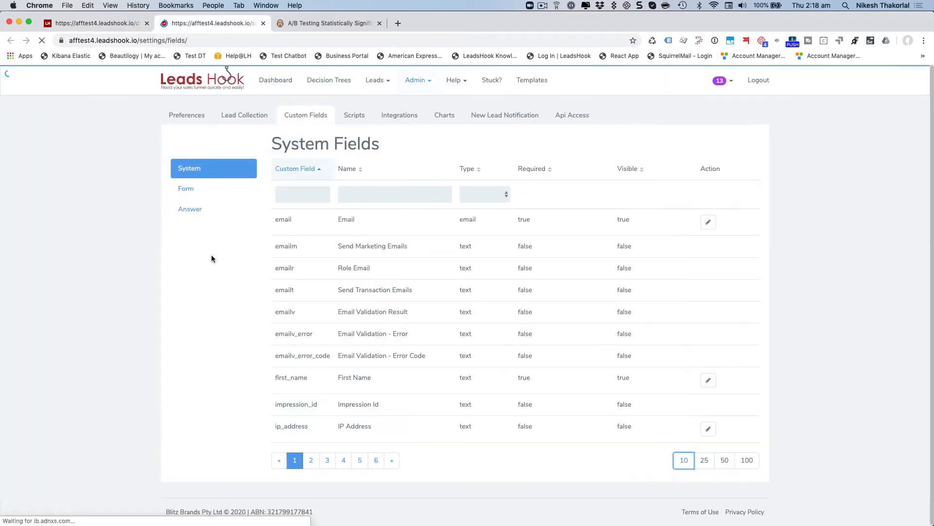
left_click(189, 210)
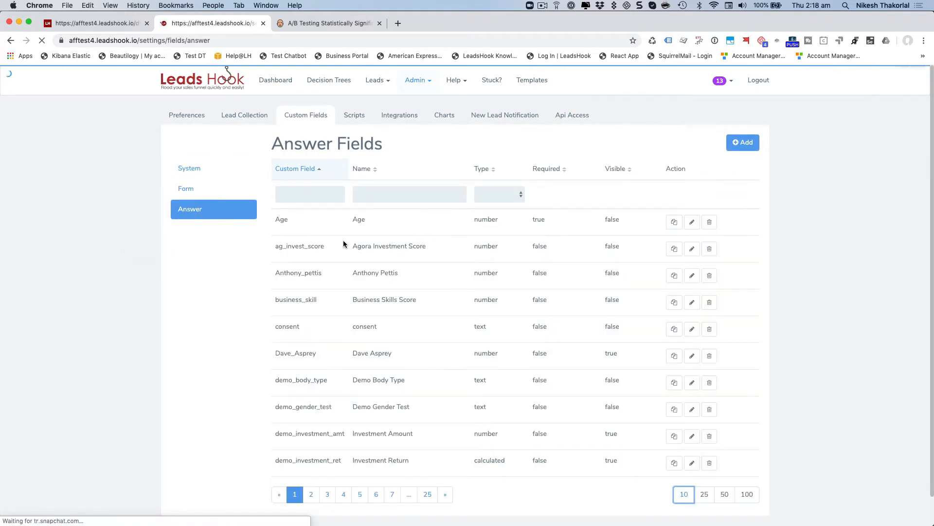
- Start a new answer field of type calculated with the formula randomInt(0,100)
left_click(743, 143)
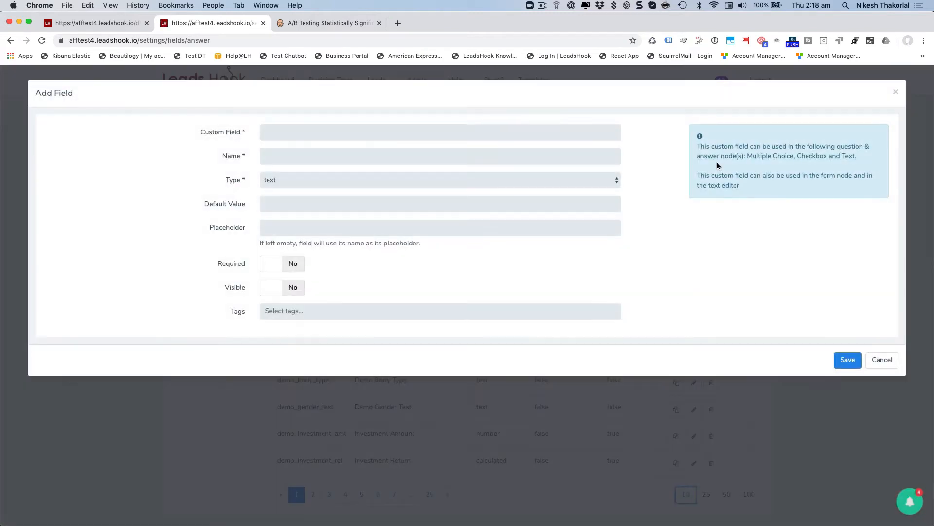
left_click(363, 181)
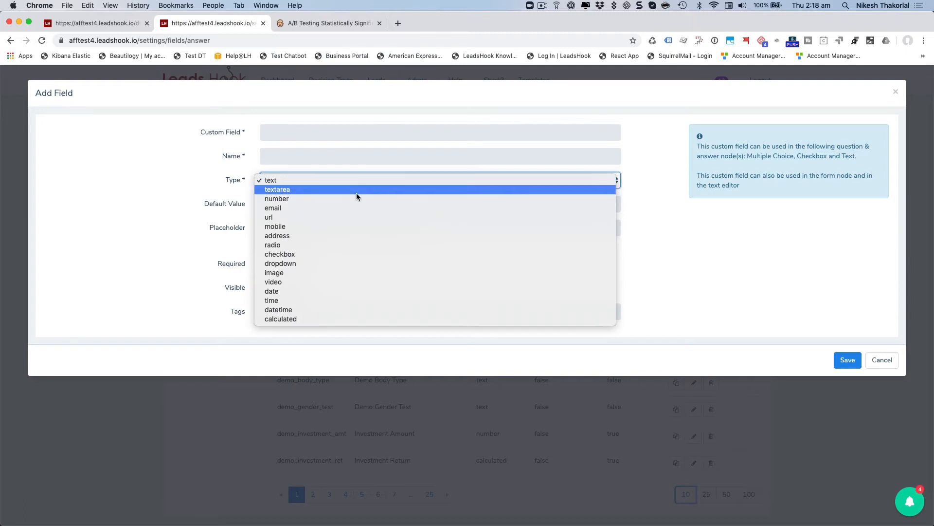
left_click(314, 319)
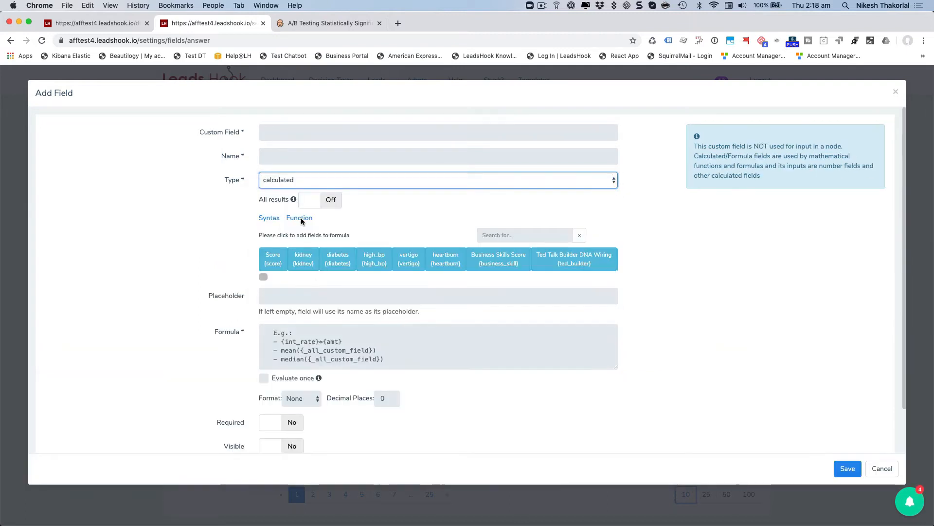
left_click(309, 332)
type("rando")
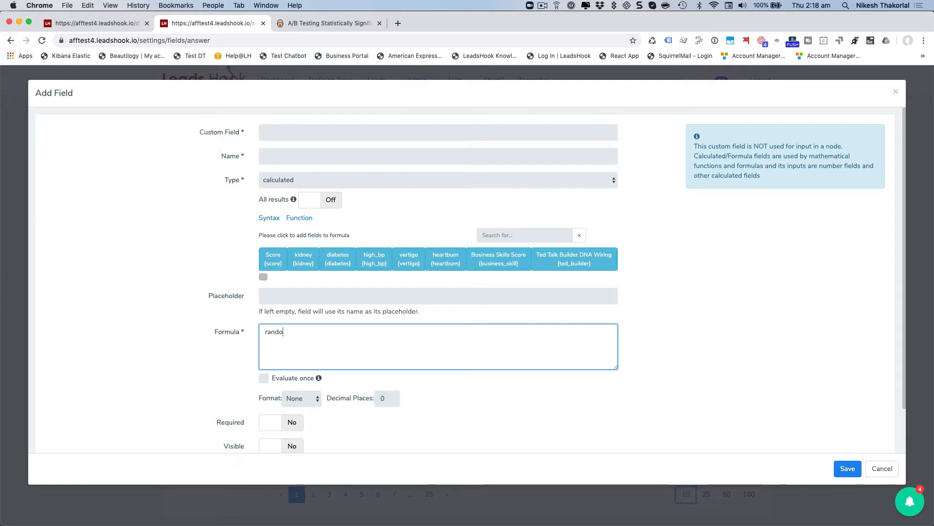
type("mInt(0")
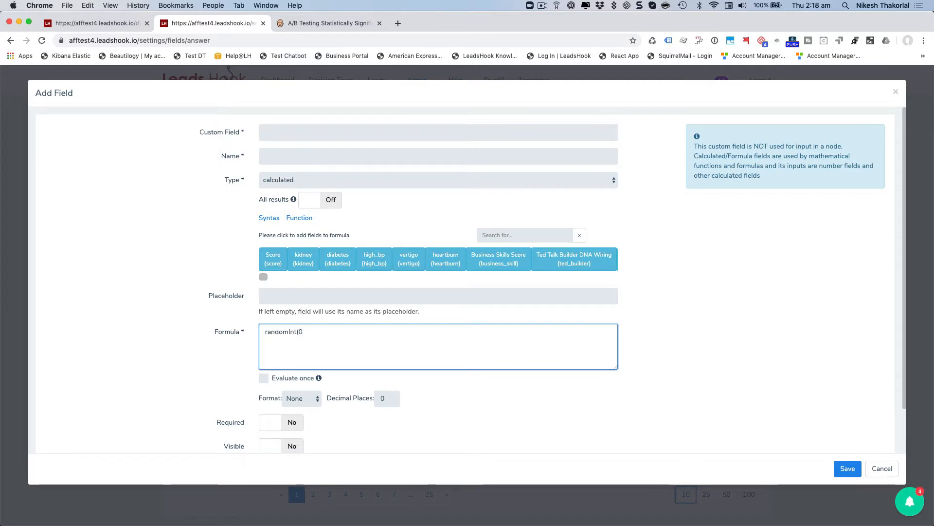
type(",100")
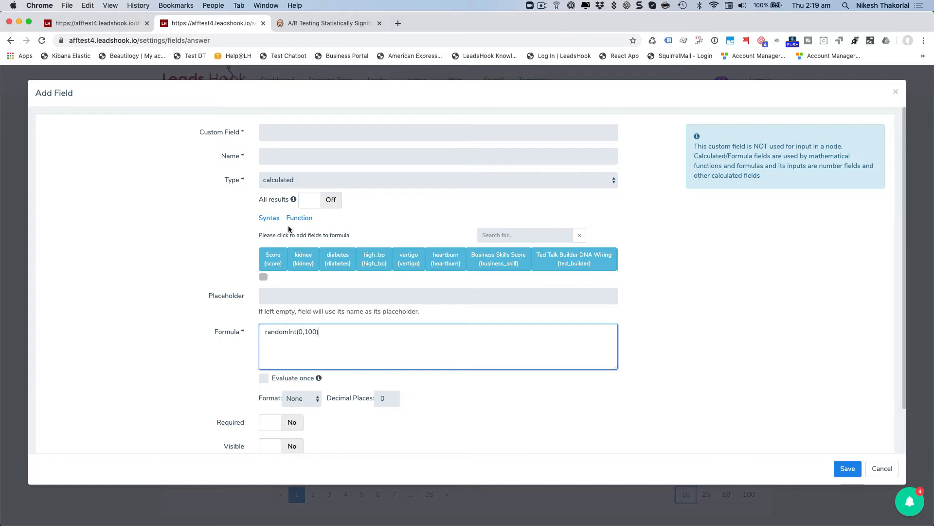
- Set the new field's Custom Field identifier to split_testing_random_number
left_click(263, 132)
type("s")
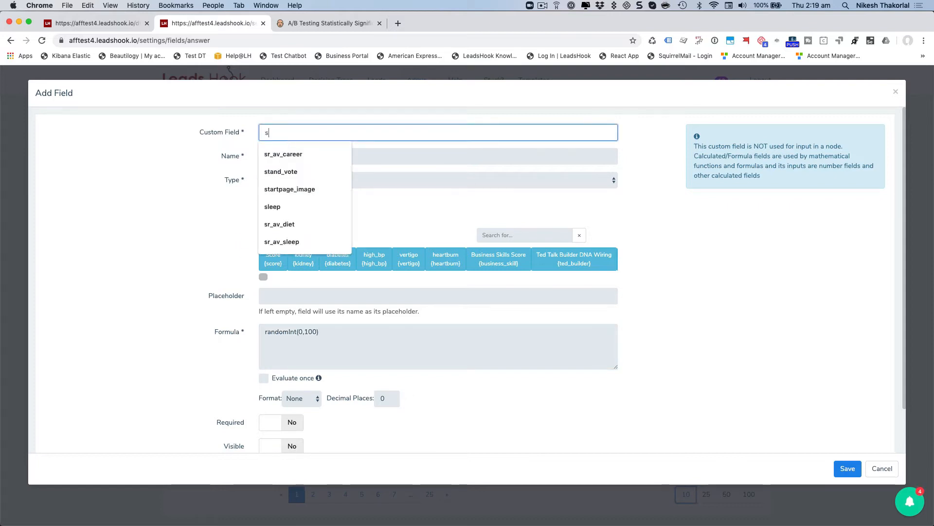
type("pli-")
type("t")
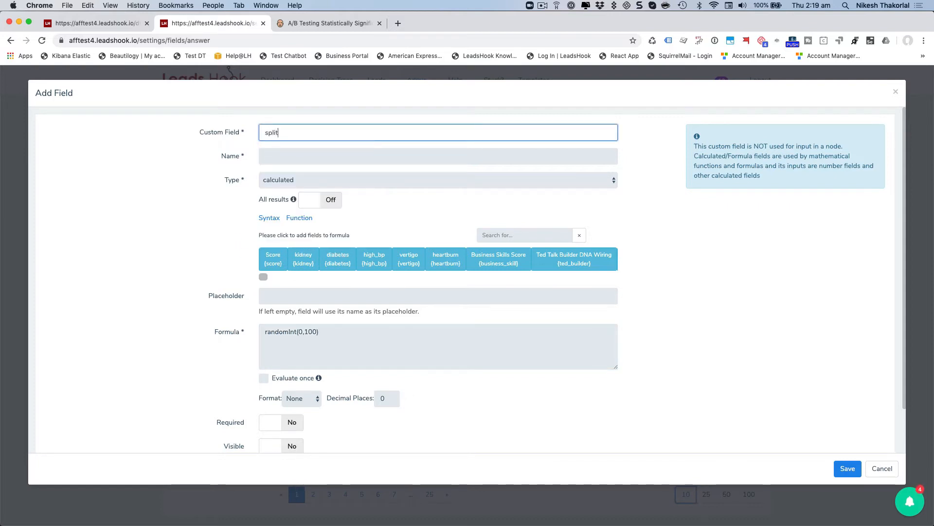
type("l")
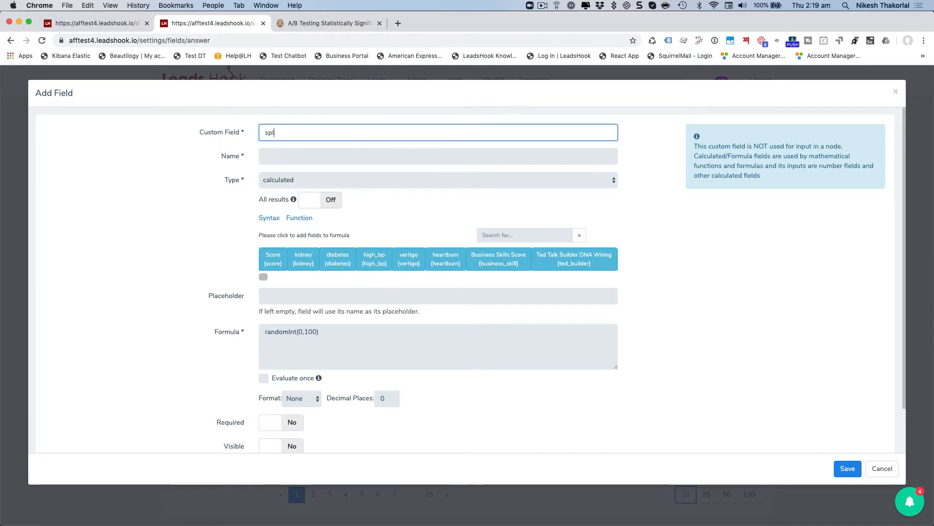
type("it_testing")
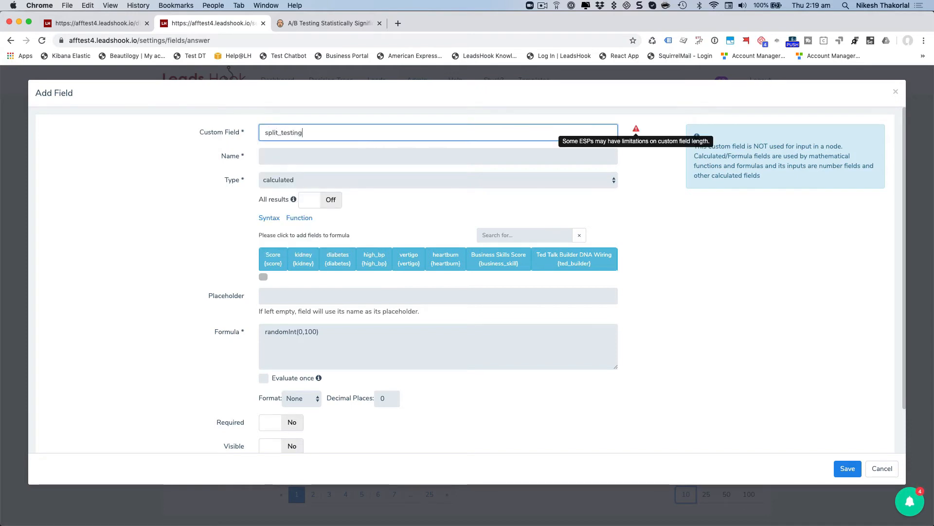
type("_")
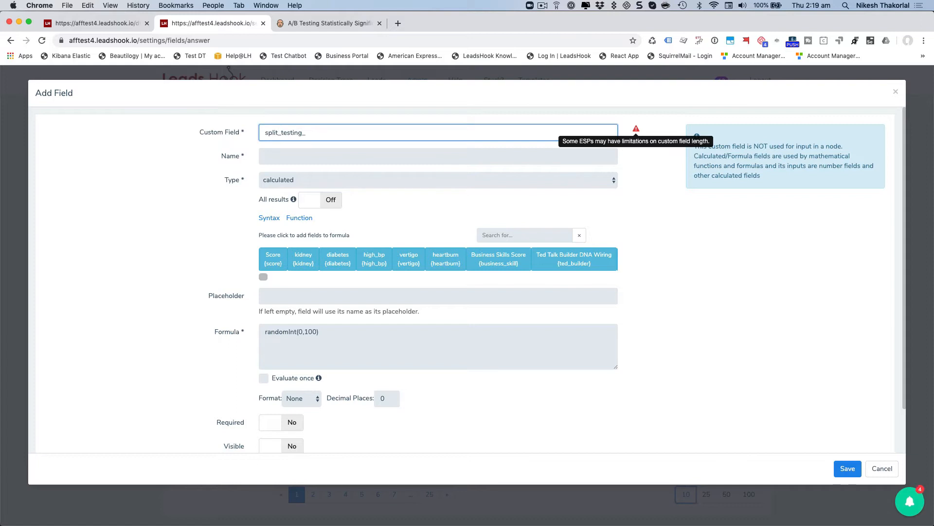
type("random_number")
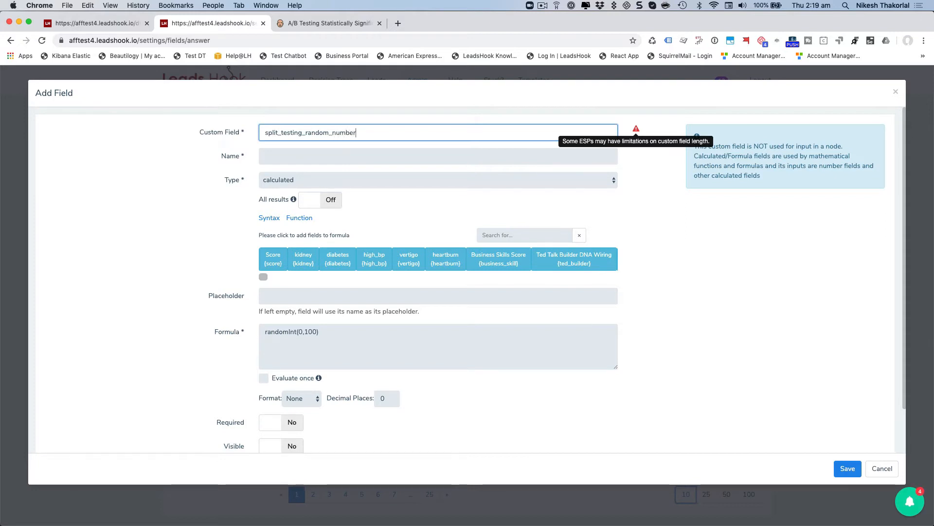
- Copy the Custom Field identifier into the new field's Name
left_click(283, 156)
key("shift+Tab")
key("cmd+c")
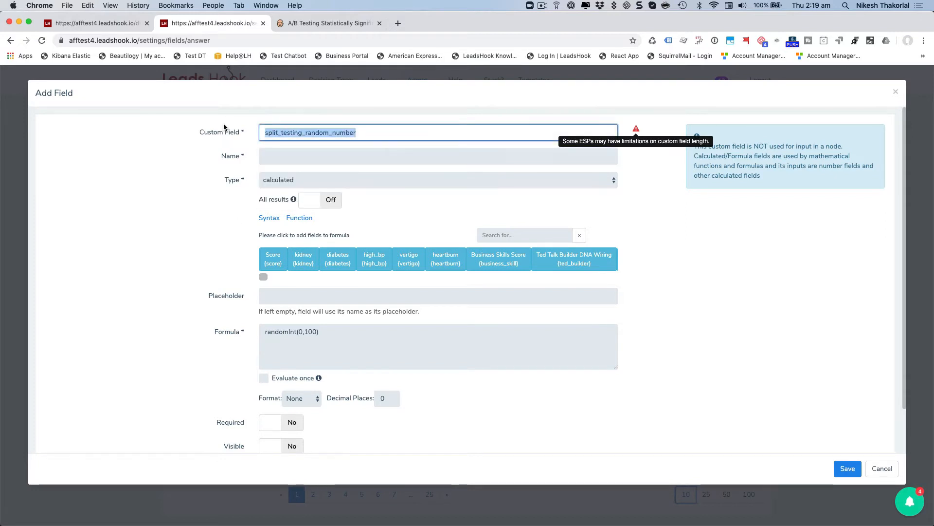
left_click(276, 157)
key("cmd+v")
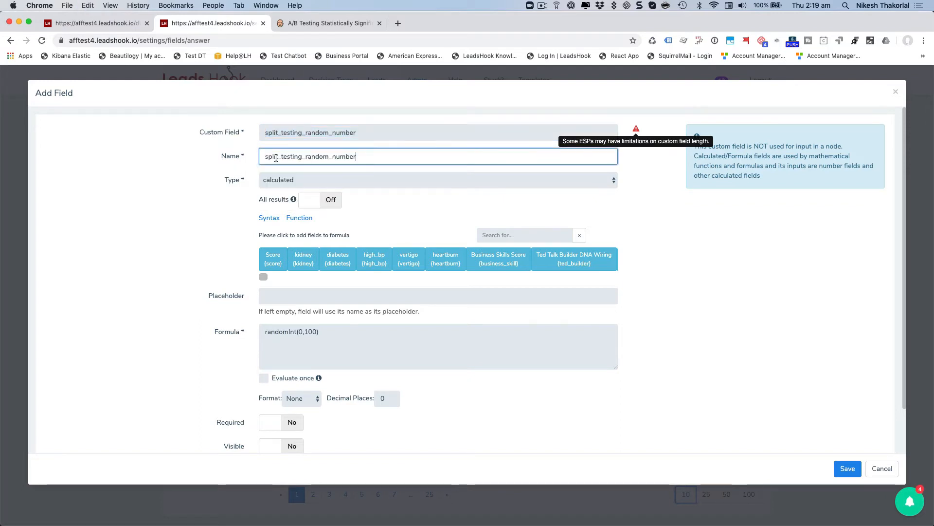
- Reformat the field's Name as "Split Testing Random Number" and save the new field
left_click(270, 158)
key("BackSpace")
type("S")
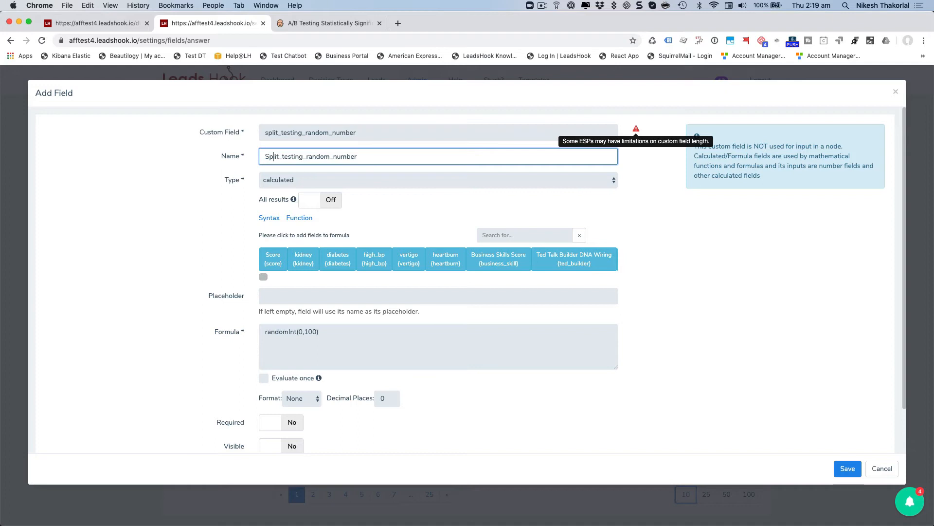
key("Delete")
key("Delete")
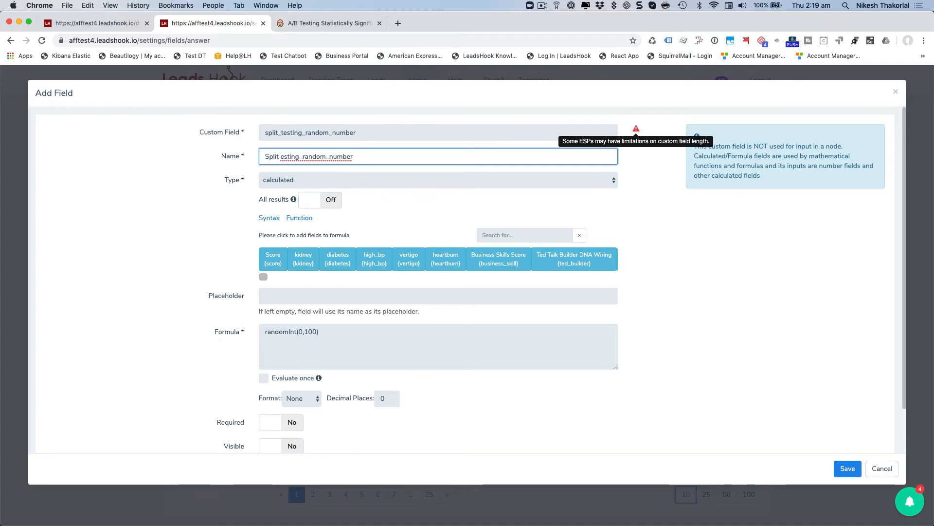
type("T")
key("Right")
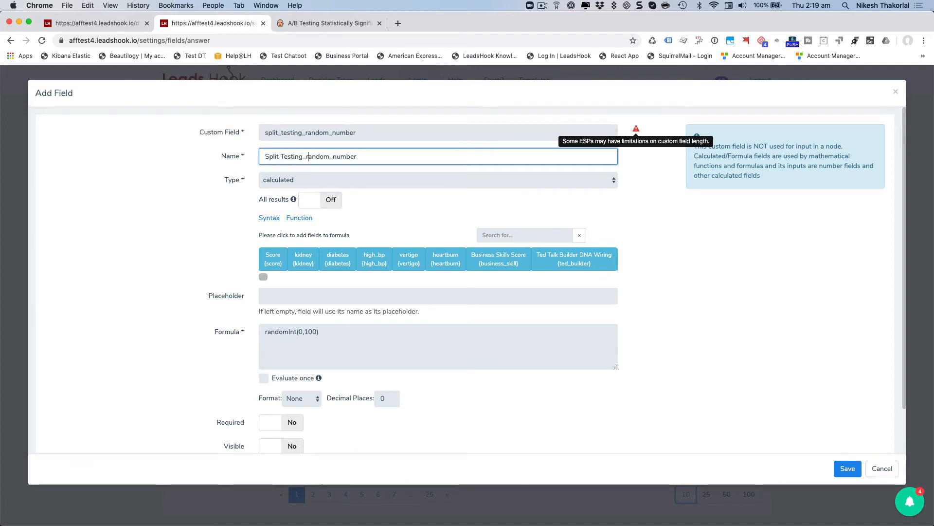
key("Delete")
key("Delete")
type("R")
key("Delete")
key("Delete")
type("N")
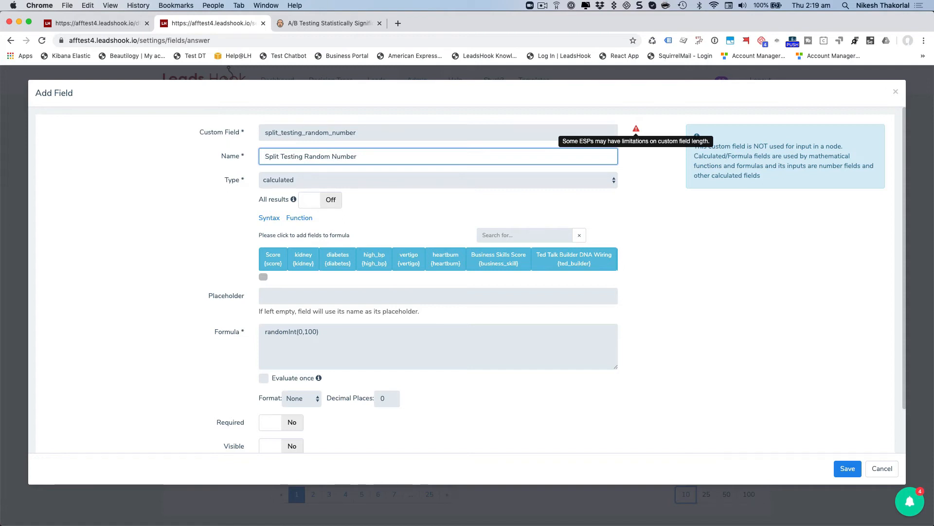
left_click(137, 207)
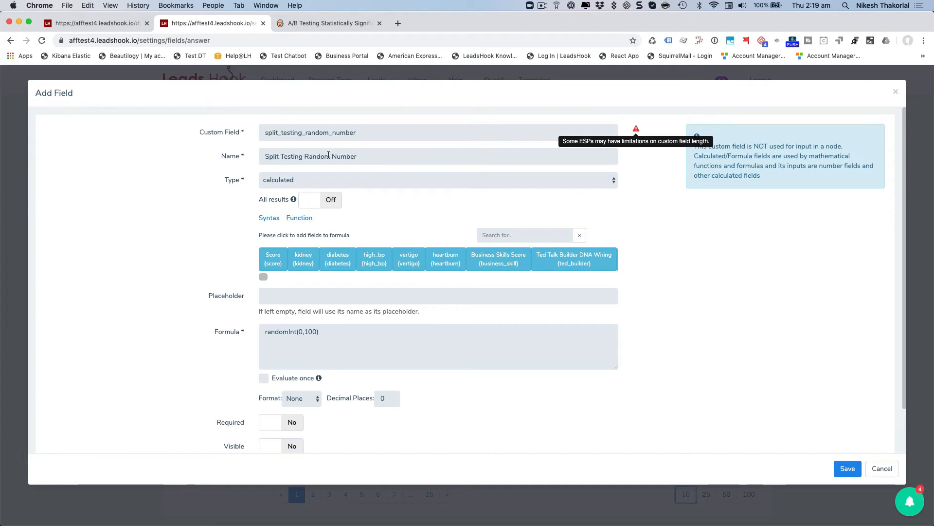
left_click(847, 468)
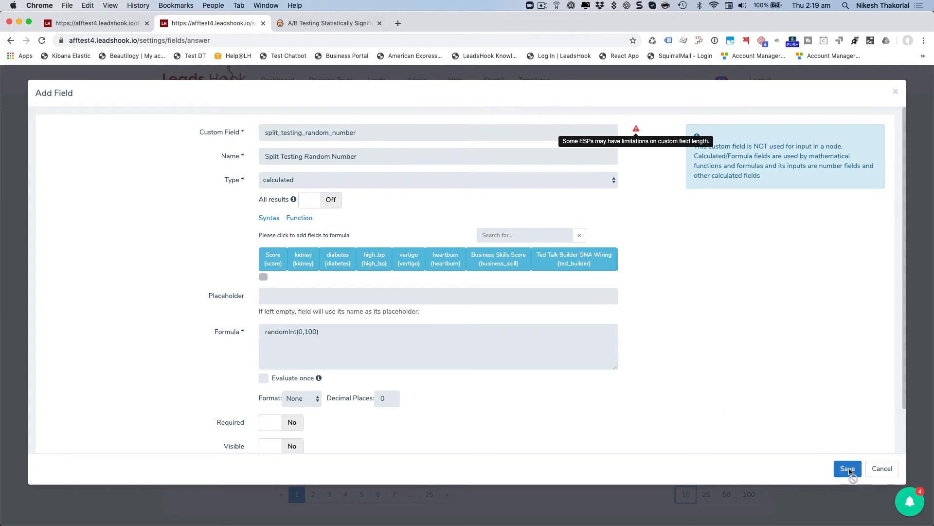
- Return to the decision tree canvas and move the Headline B and Headline A nodes farther below the Split node
left_click(96, 23)
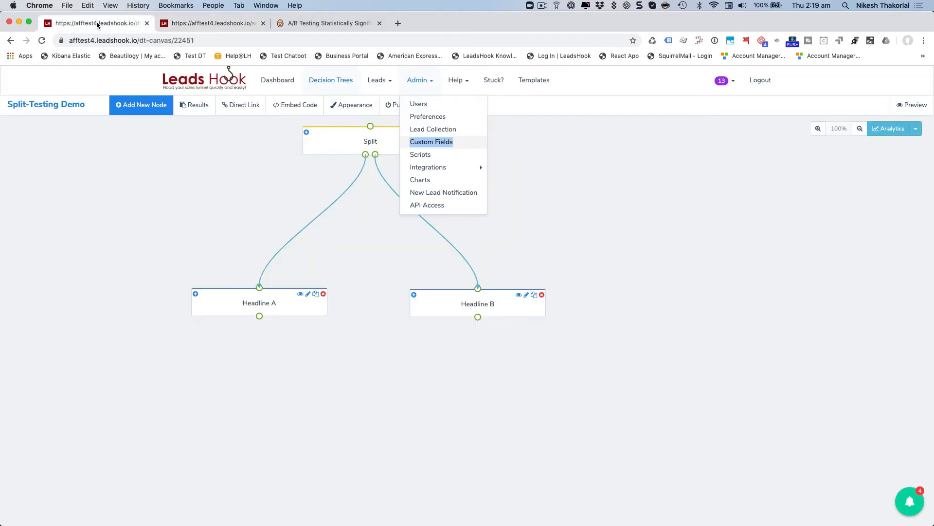
left_click(156, 165)
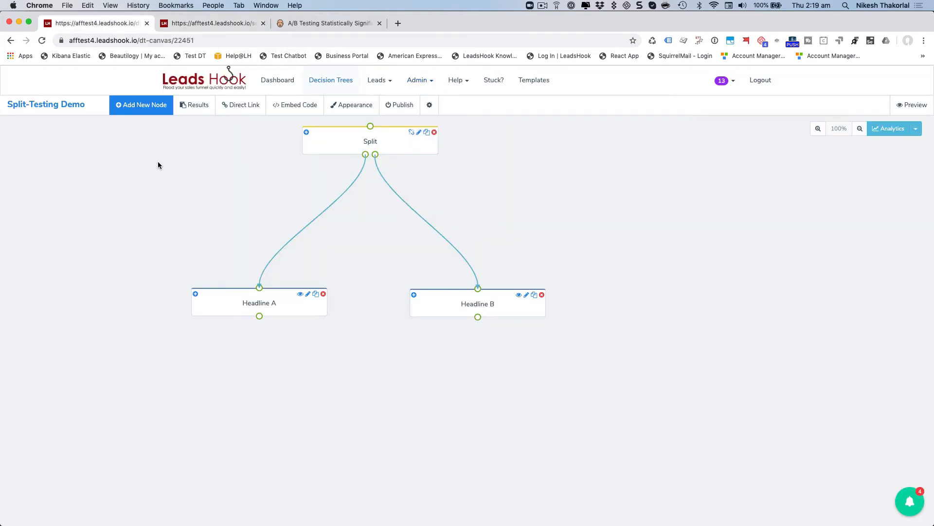
left_click_drag(424, 301, 445, 319)
left_click_drag(311, 313, 312, 339)
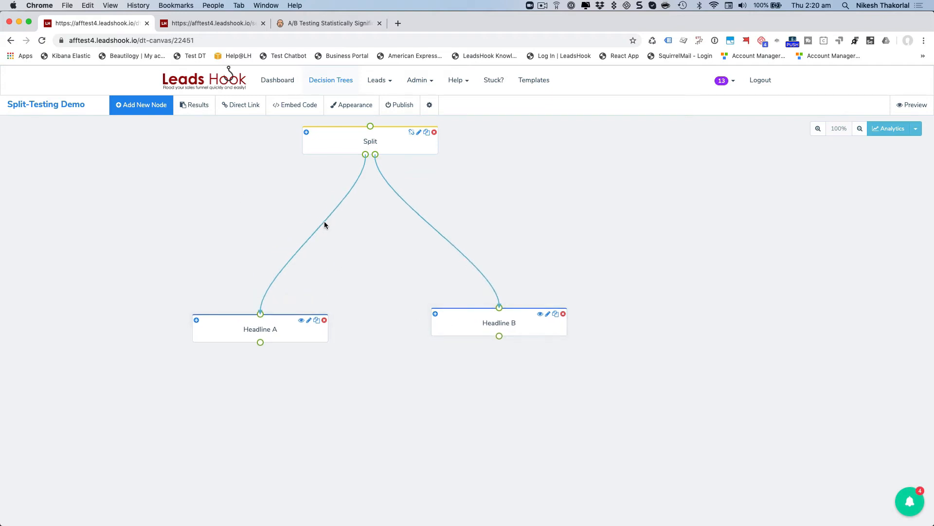
- Remove the connections from Split to both headline nodes and add a blank Results Page node below Split
left_click(315, 238)
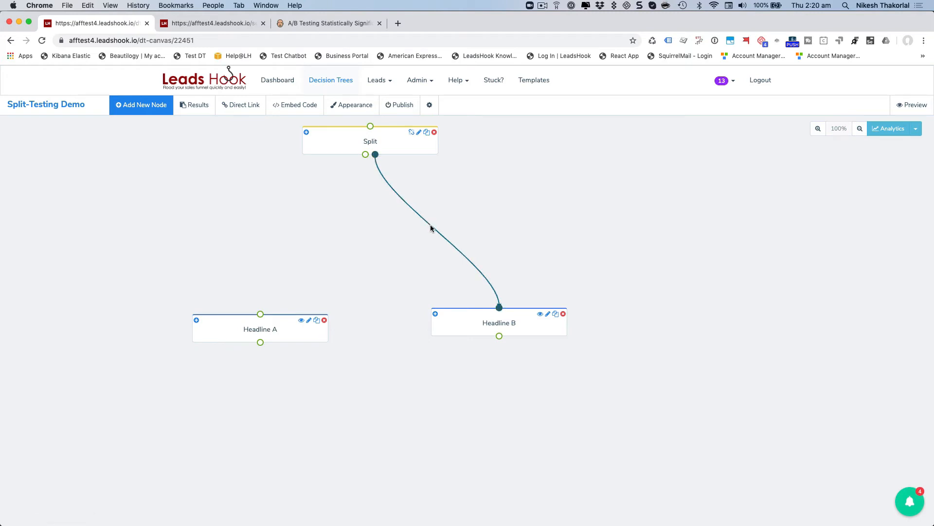
left_click(437, 235)
left_click(139, 106)
scroll(80, 273, "down", 10)
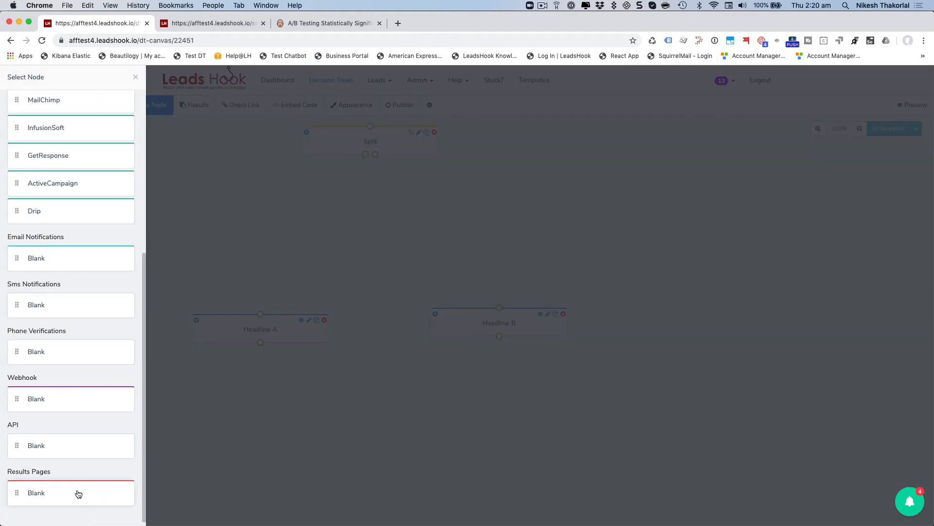
left_click_drag(78, 493, 384, 213)
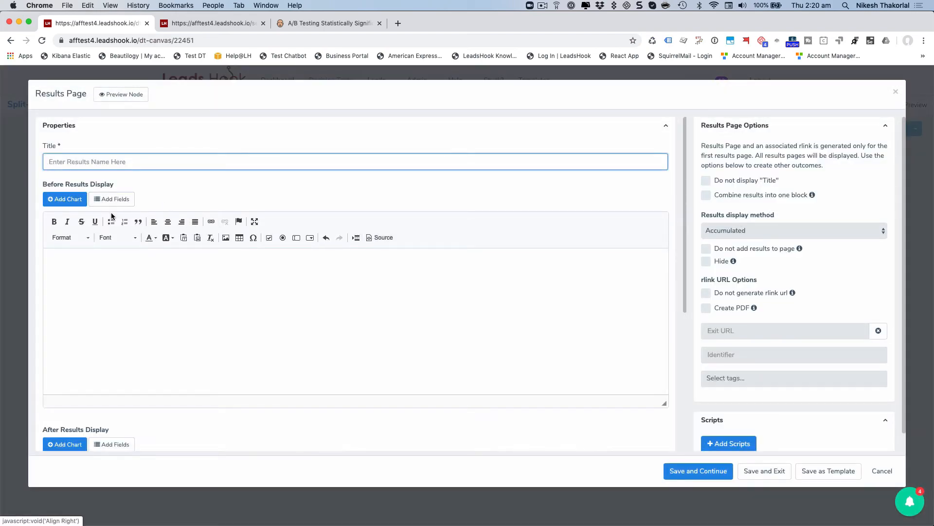
- Insert the Split Testing Random Number field twice into the results page's Before Results Display text
left_click(117, 198)
left_click_drag(68, 269, 648, 269)
left_click(611, 254)
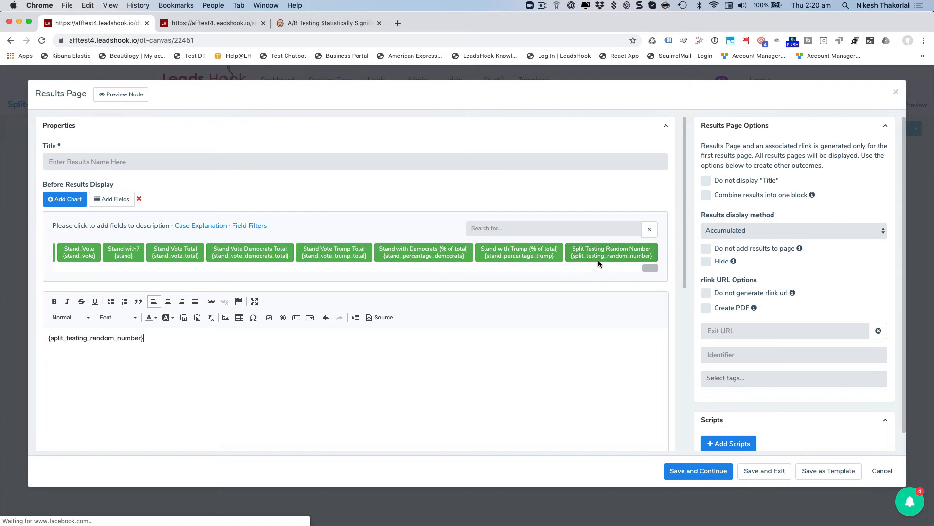
left_click(571, 261)
- Centre the inserted field text and format it as Heading 2
left_click_drag(242, 337, 121, 328)
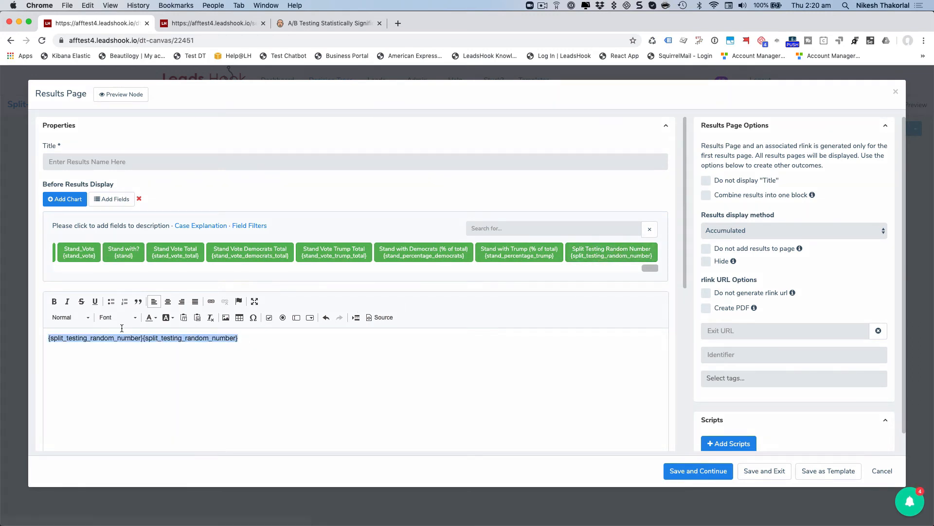
left_click(168, 302)
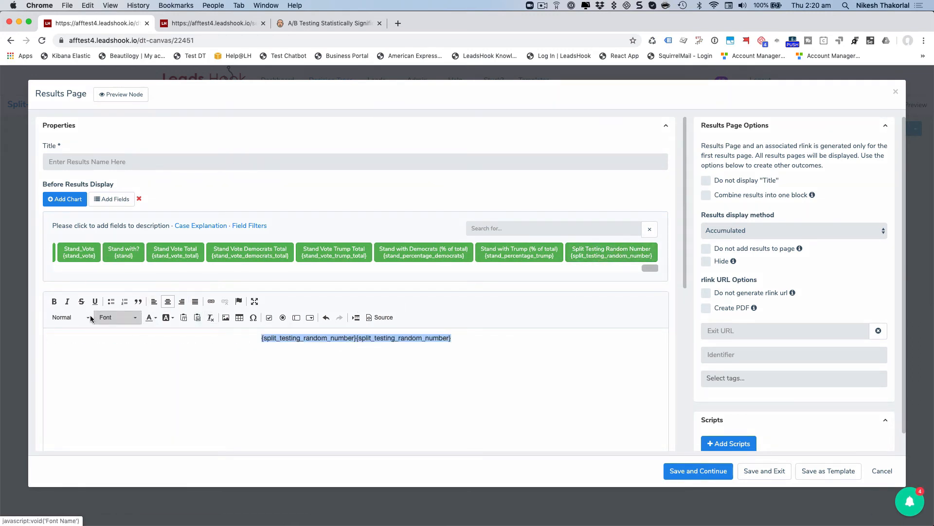
left_click(71, 317)
left_click(73, 387)
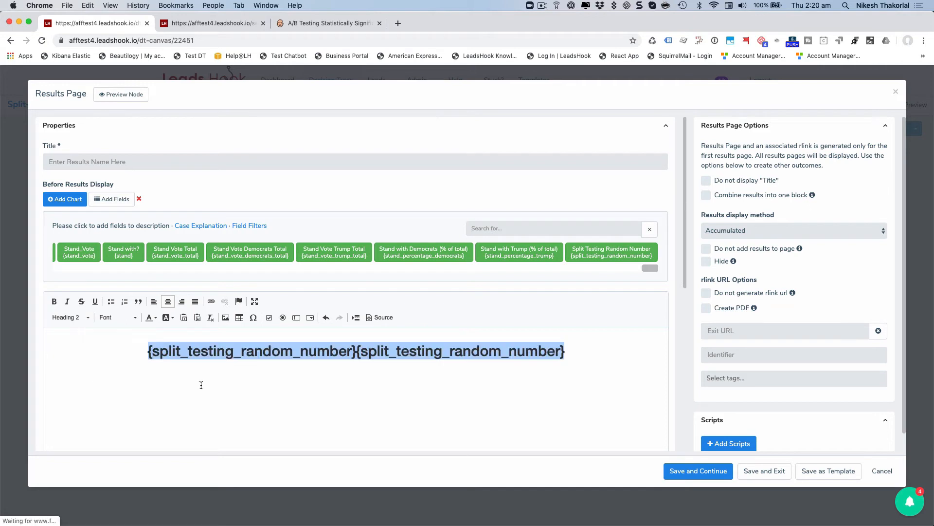
- Turn the first field placeholder into the plain label "split_testing_random_number: " by replacing its closing brace with a colon and removing its opening brace
left_click(354, 351)
key("BackSpace")
type(":")
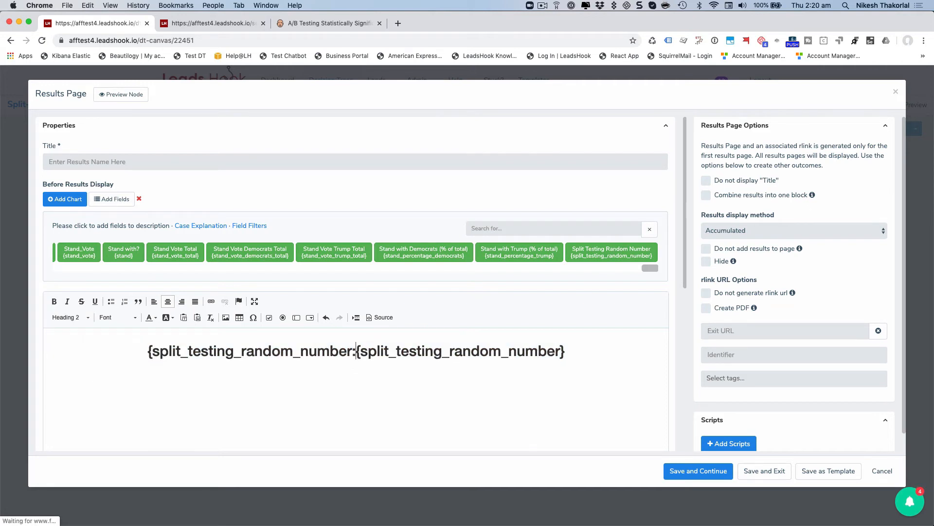
left_click(151, 353)
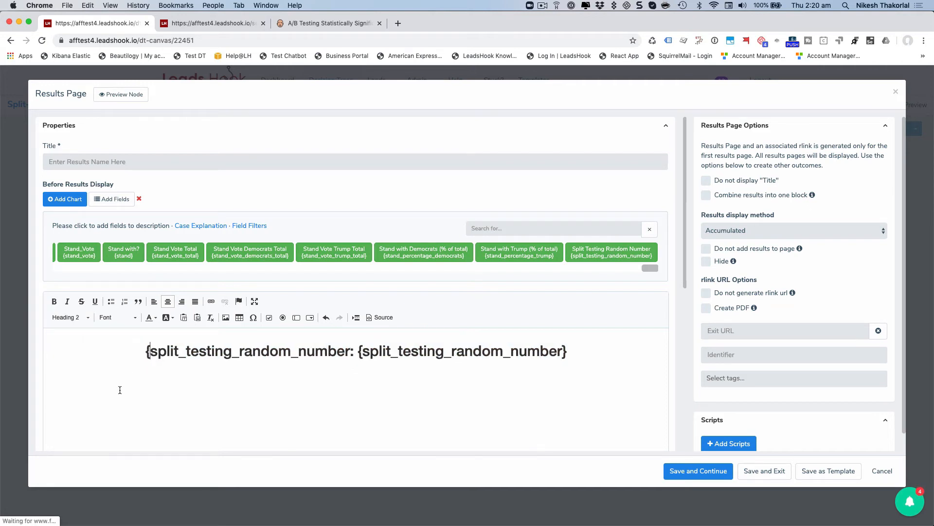
key("BackSpace")
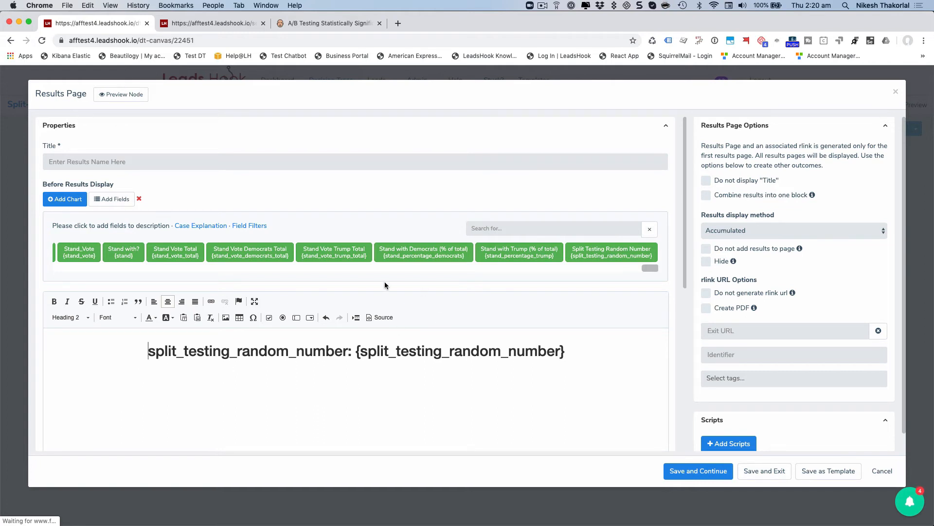
- Title the results page "Check Random Number" and save it, returning to the canvas
left_click(766, 471)
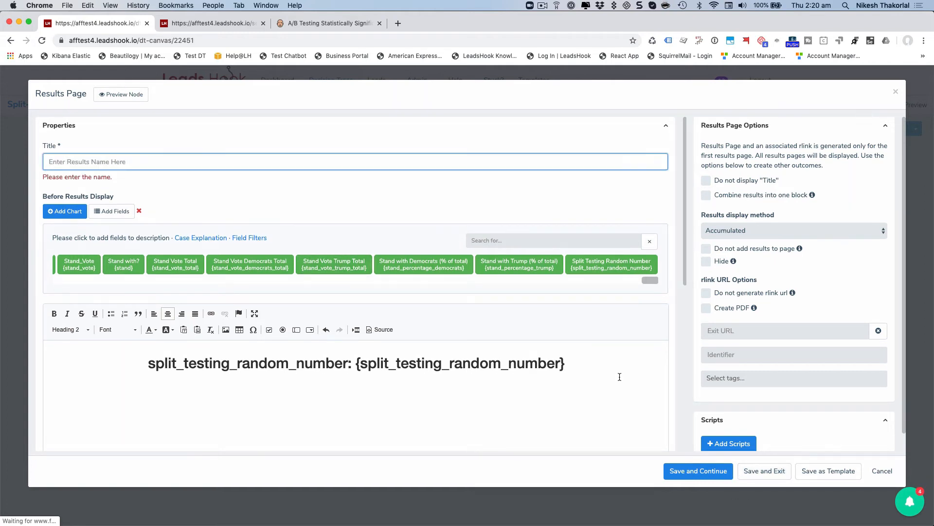
left_click(333, 163)
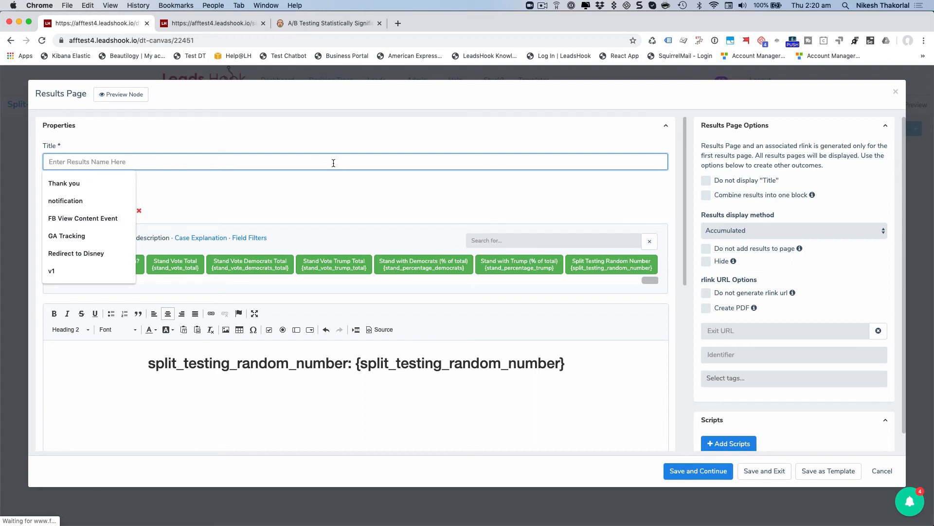
type("Checking")
key("BackSpace")
key("BackSpace")
key("BackSpace")
key("BackSpace")
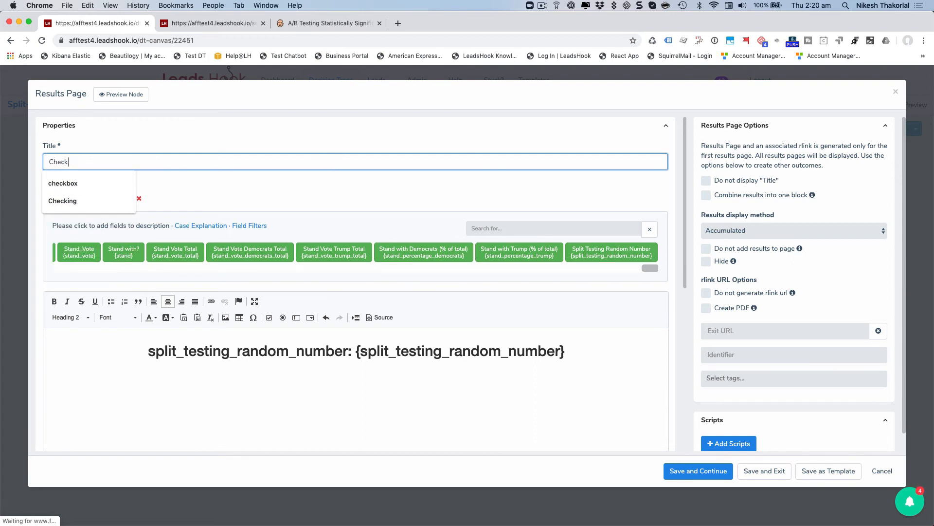
type("Random Number")
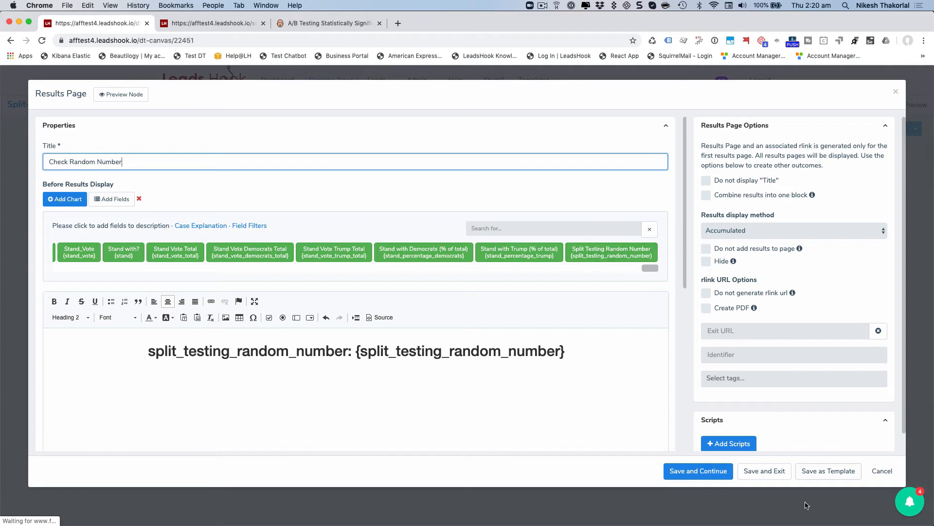
left_click(774, 471)
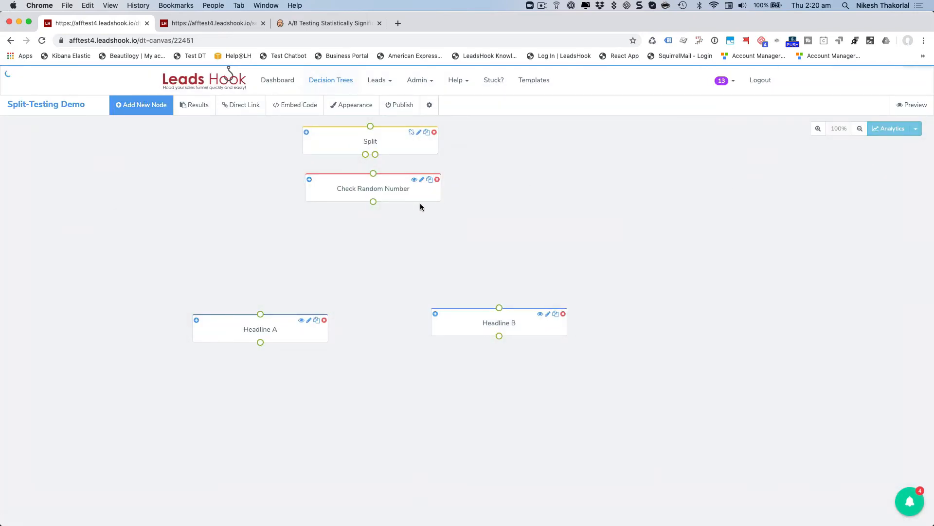
- Connect both Split outputs to the Check Random Number node
left_click_drag(376, 154, 372, 198)
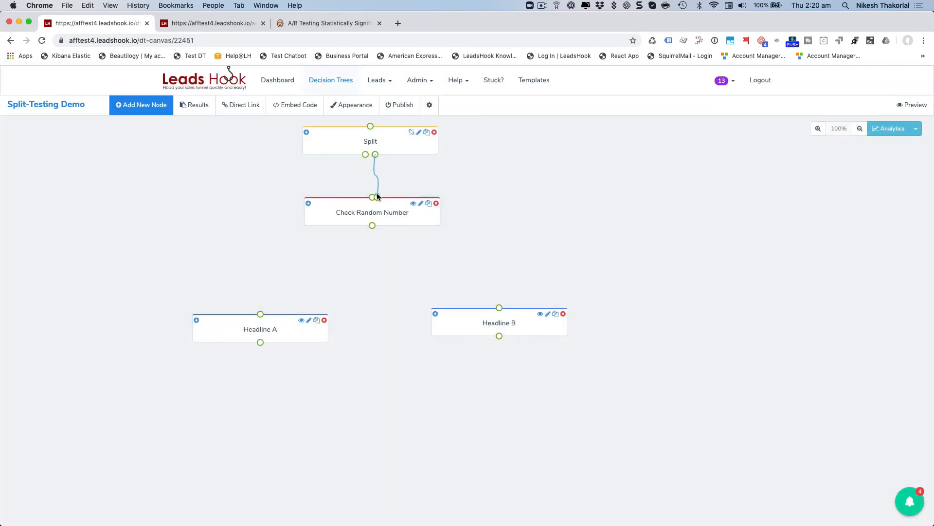
left_click_drag(366, 155, 373, 200)
- Add a blank Start Page node to the canvas and title it "Start Page"
left_click(130, 108)
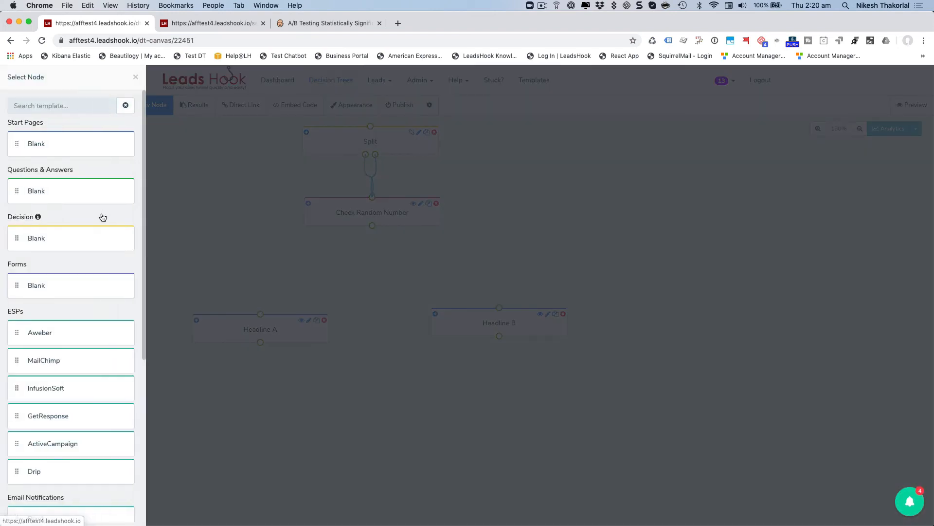
left_click_drag(87, 143, 545, 171)
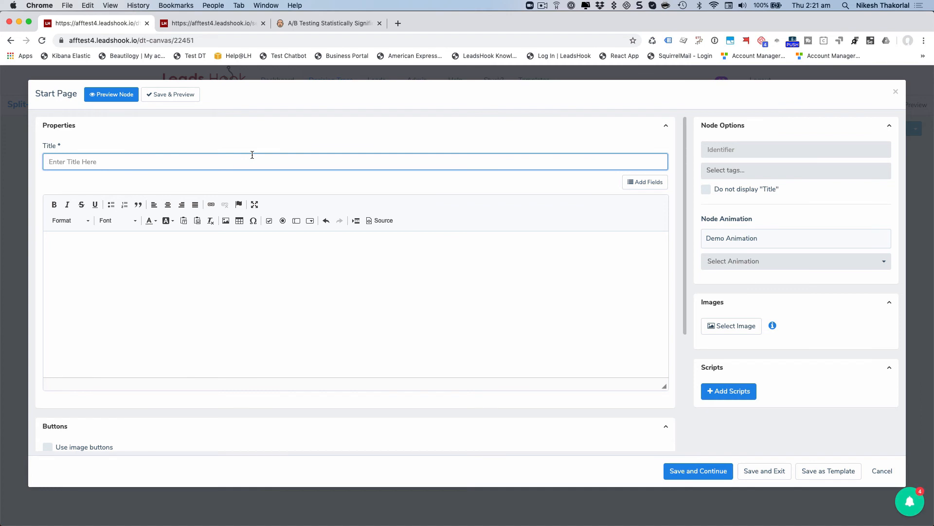
type("Start Page")
- Set the start page's button text to "Test" and save the node, returning to the canvas
scroll(367, 334, "down", 5)
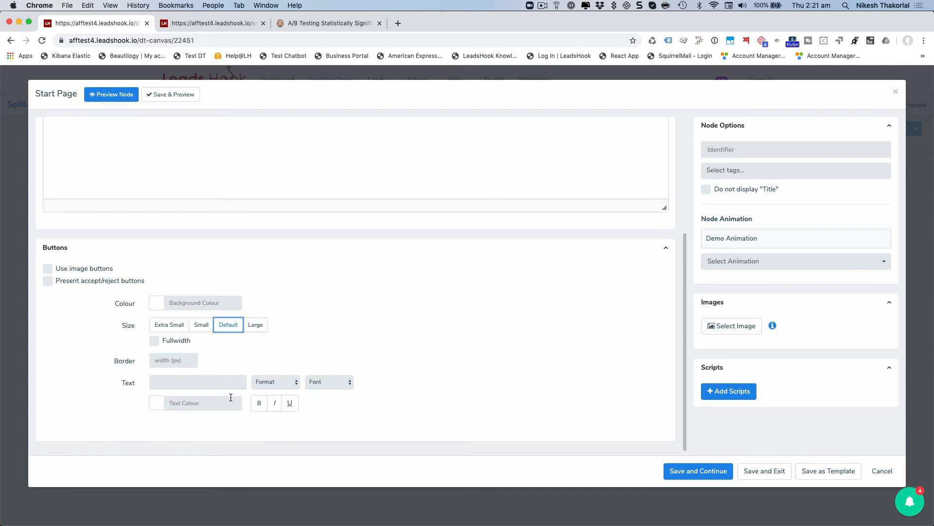
left_click(209, 379)
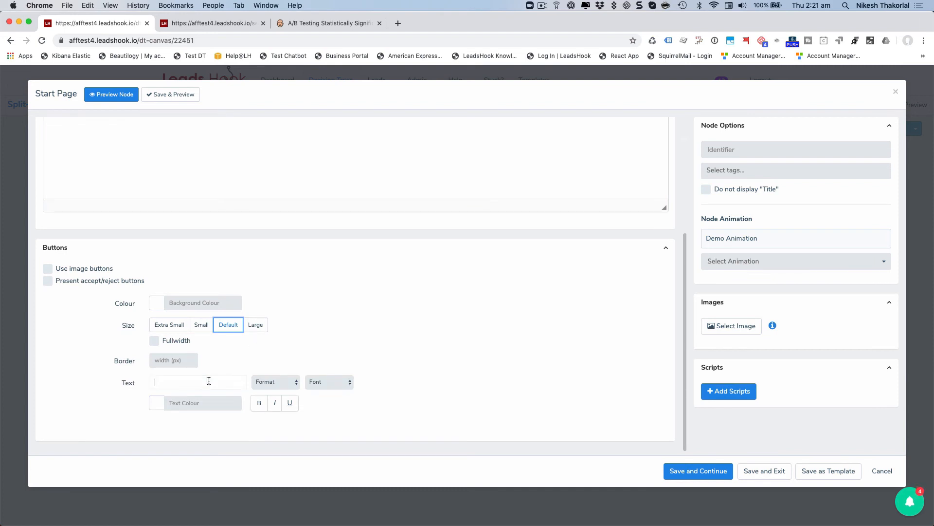
type("Test")
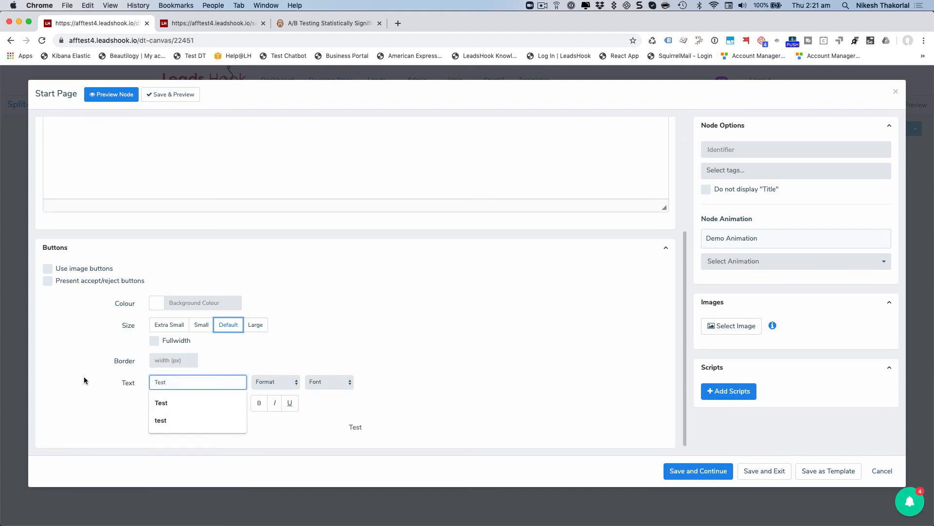
left_click(157, 402)
left_click(764, 471)
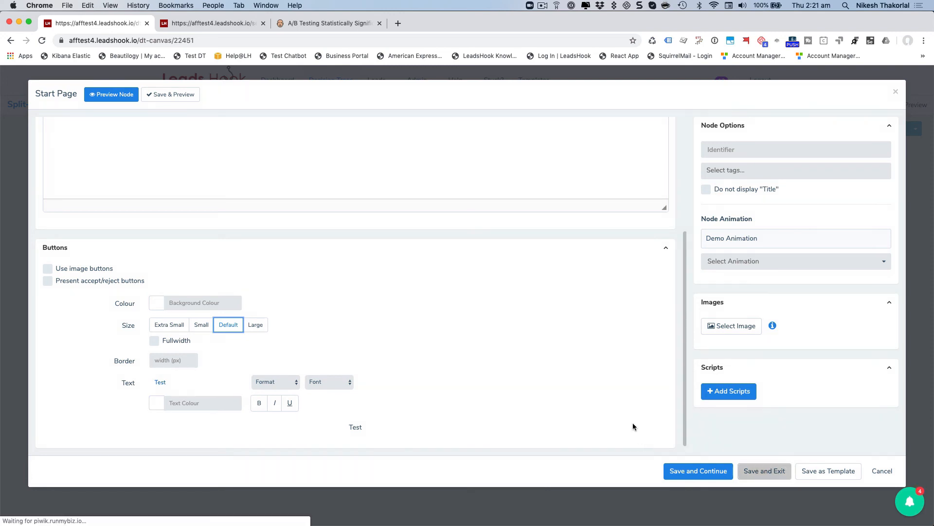
- Disconnect Split from Check Random Number and move the Start Page and Split nodes to opposite sides of it
left_click_drag(432, 327, 104, 159)
left_click_drag(387, 140, 420, 142)
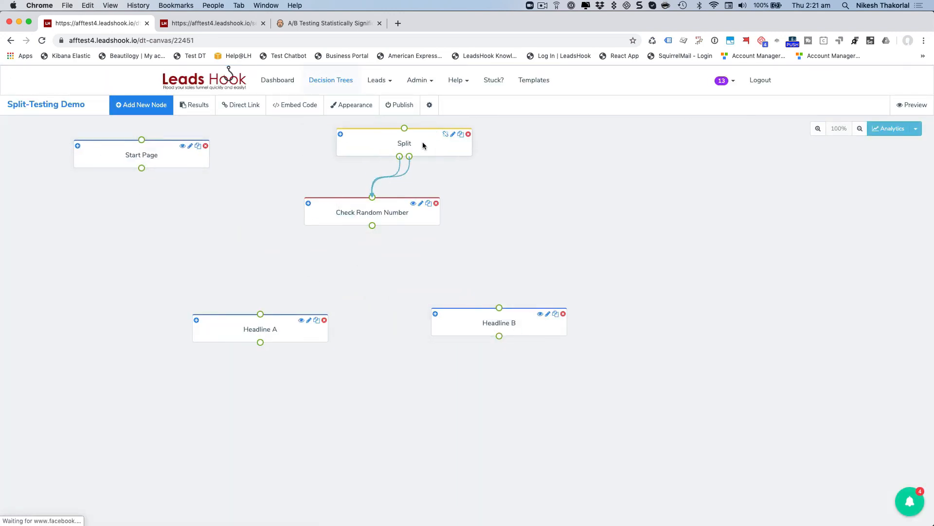
left_click(392, 181)
left_click(389, 182)
left_click_drag(444, 147, 657, 228)
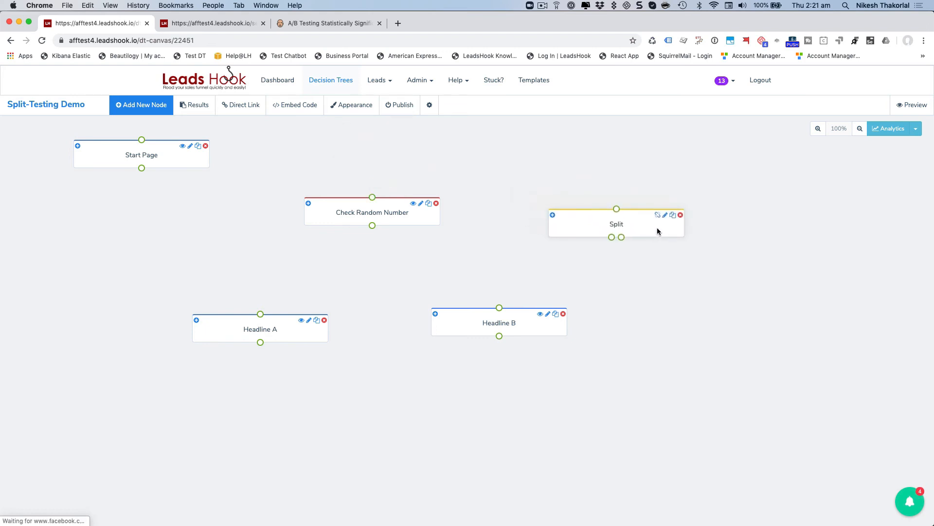
- Connect Start Page to Check Random Number and move Start Page just above that node
left_click_drag(141, 168, 372, 197)
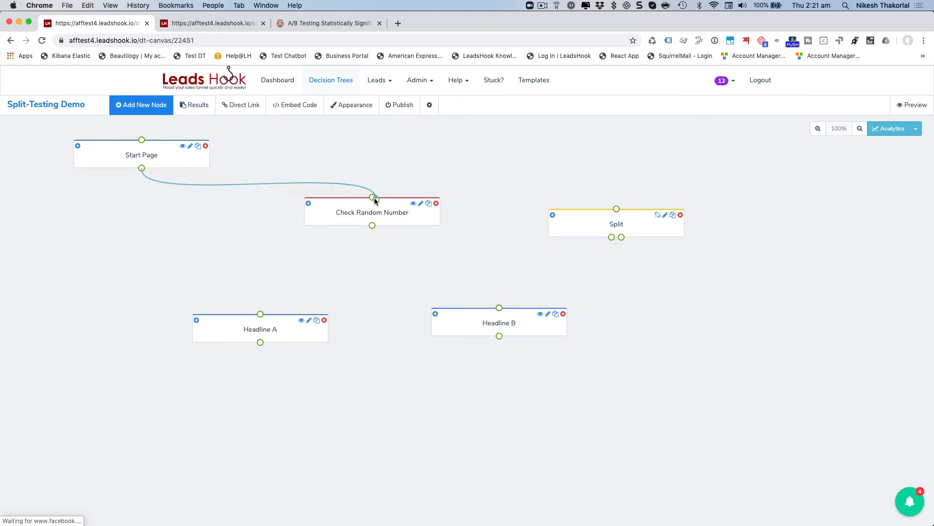
left_click_drag(193, 155, 366, 155)
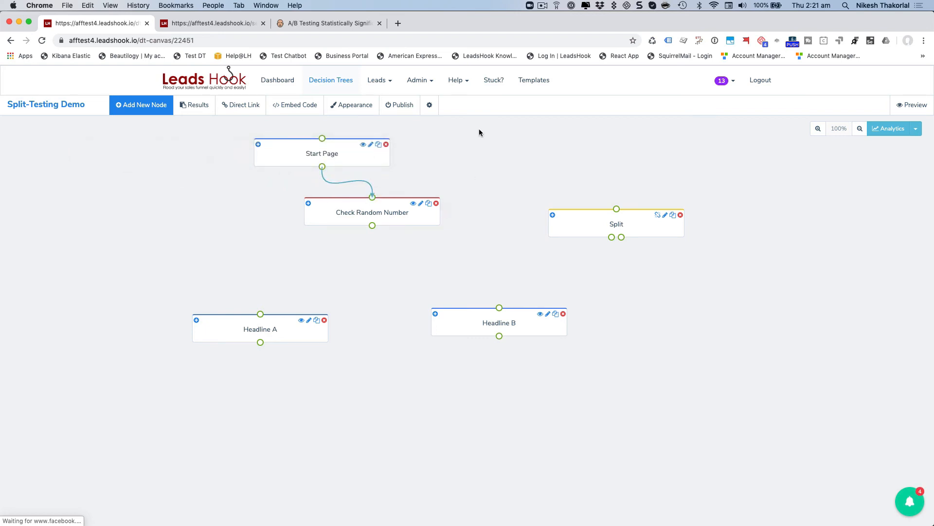
- Switch to the Answer Fields list and filter the custom fields by "rand"
left_click(214, 23)
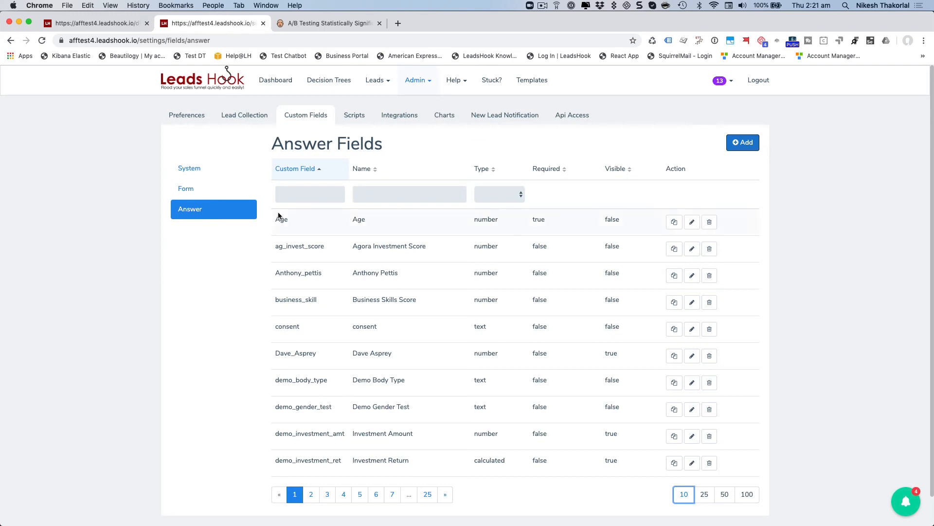
left_click(295, 191)
type("rand")
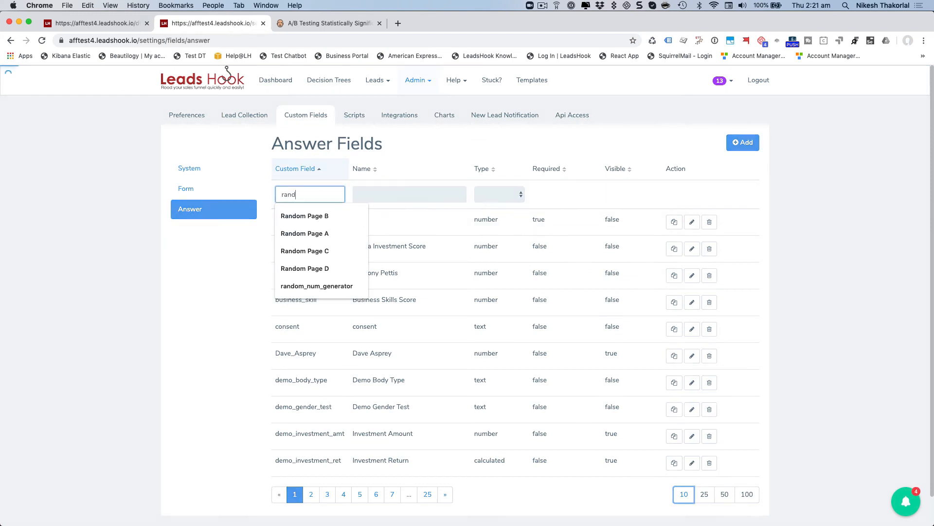
left_click(398, 295)
- Enable Evaluate once for the split_testing_random_number field and save the field
left_click(701, 222)
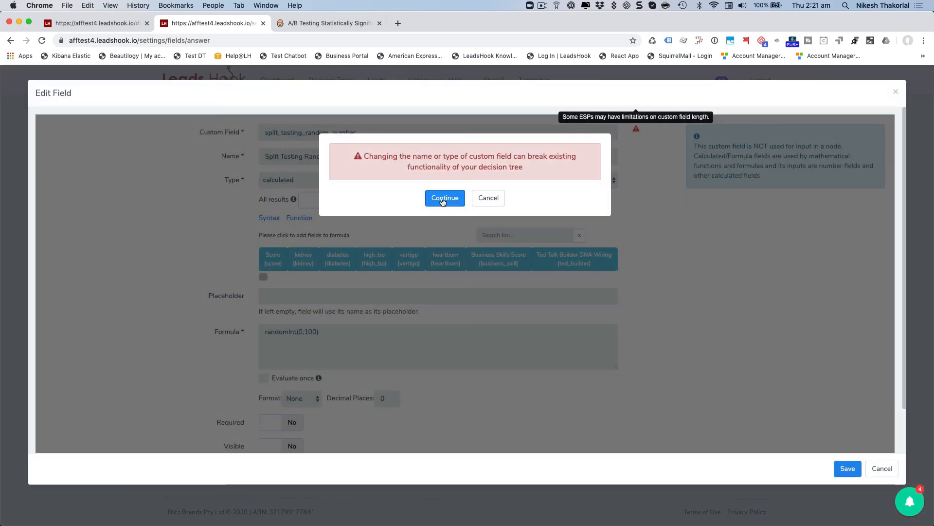
left_click(443, 199)
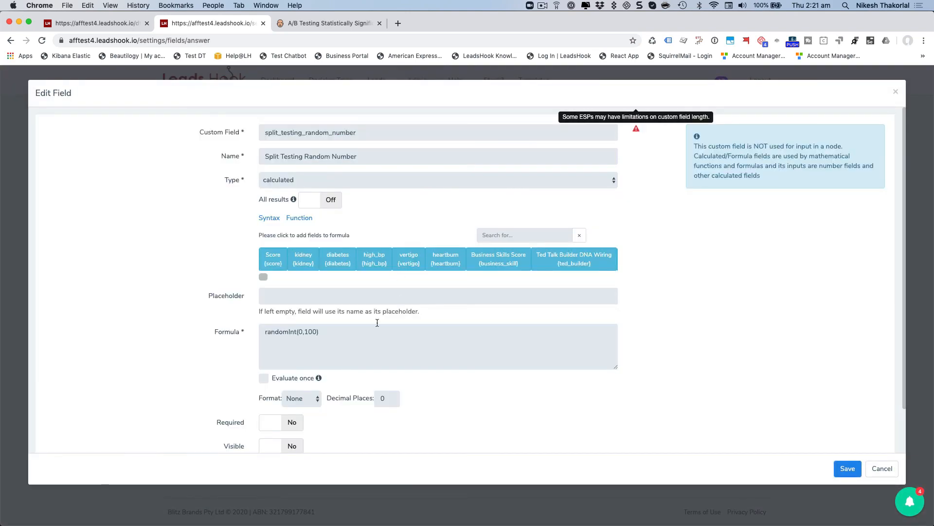
left_click(265, 380)
mouse_move(319, 379)
left_click(847, 468)
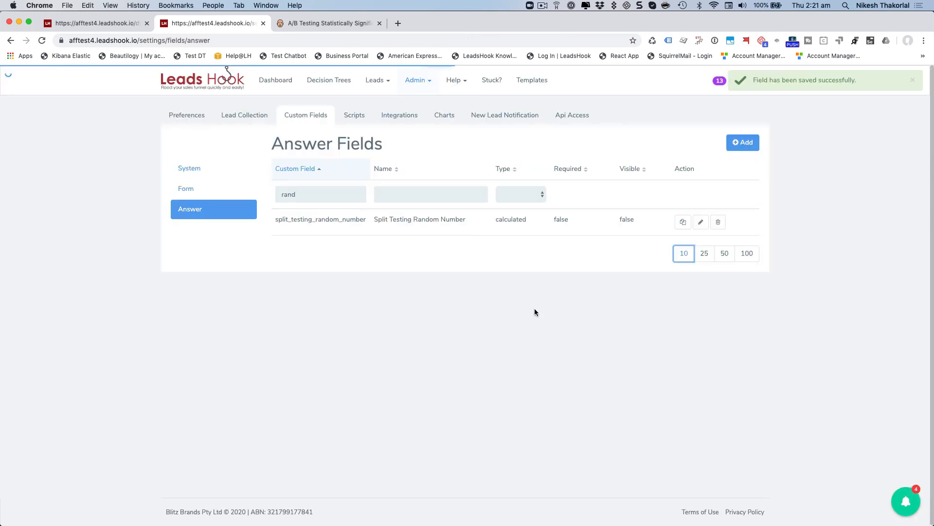
- Preview the decision tree, run the test from its Start Page to check the random number, and reload the preview
left_click(115, 22)
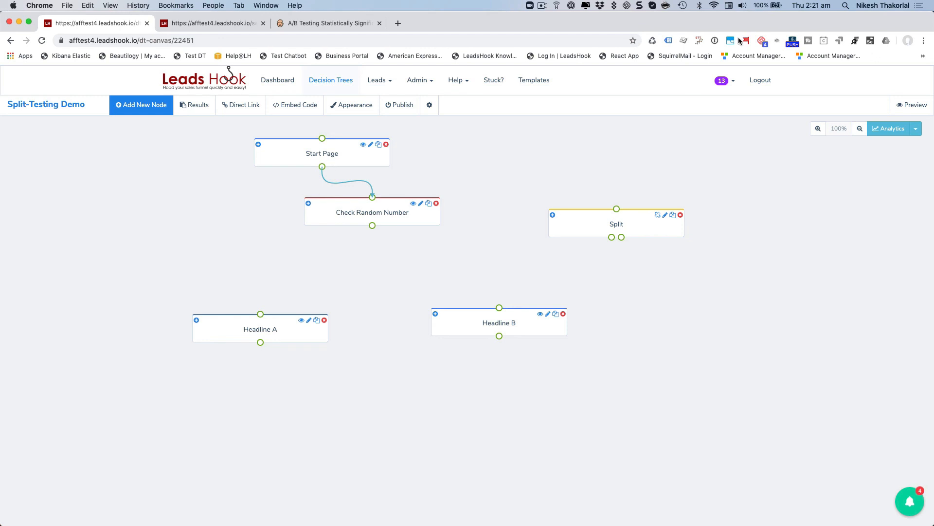
left_click(912, 105)
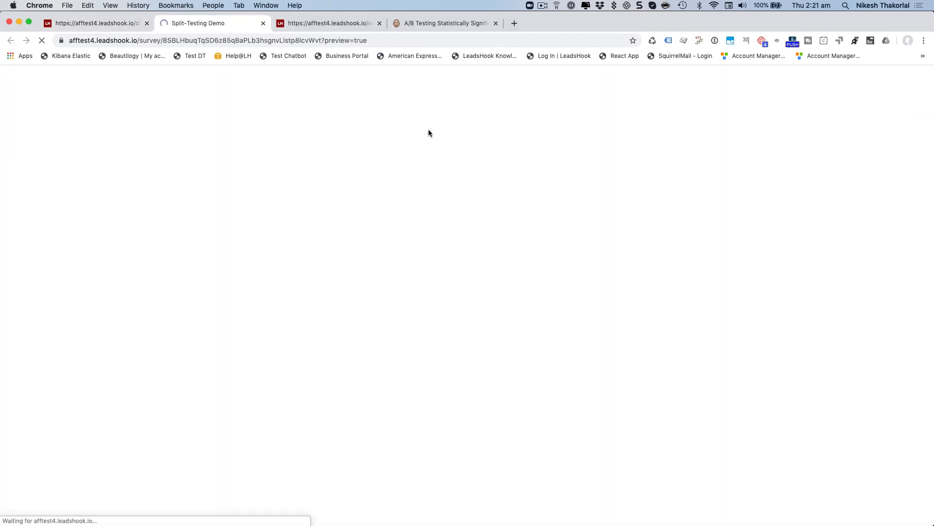
left_click(462, 146)
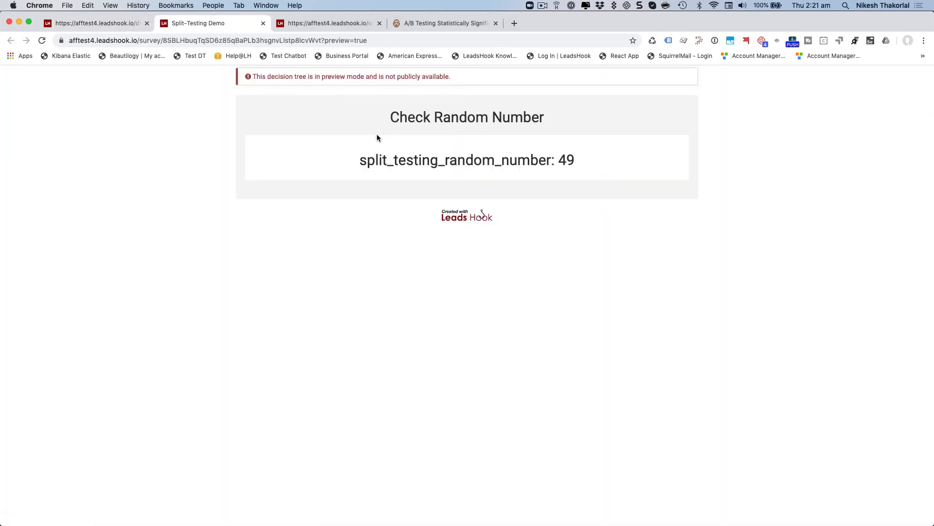
left_click(42, 41)
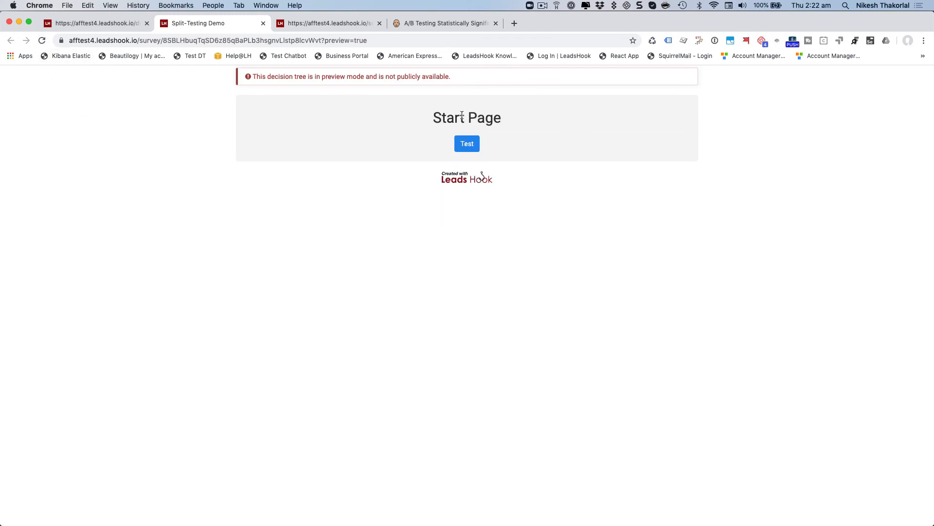
- Rerun the previewed test from its Start Page several times, reloading between runs to compare random numbers, and close the preview
left_click(467, 143)
left_click(42, 40)
left_click(476, 146)
left_click(42, 42)
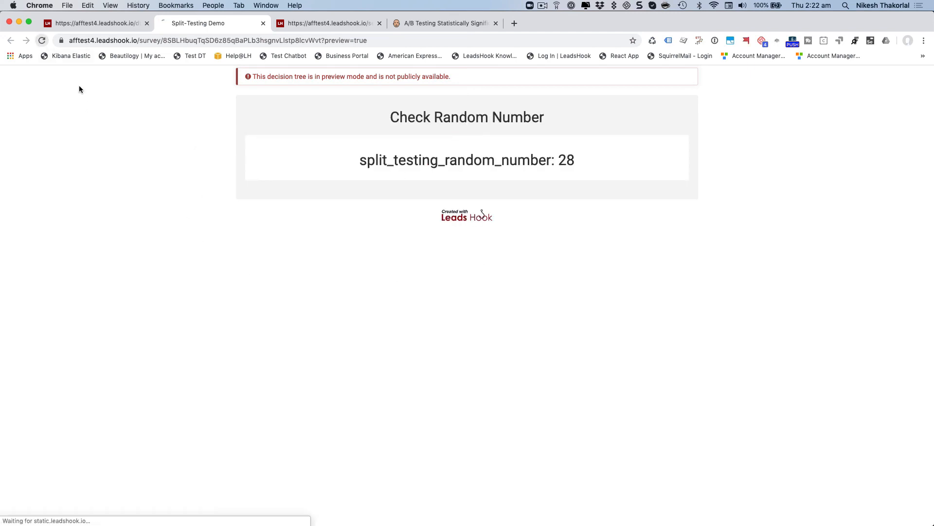
left_click(466, 145)
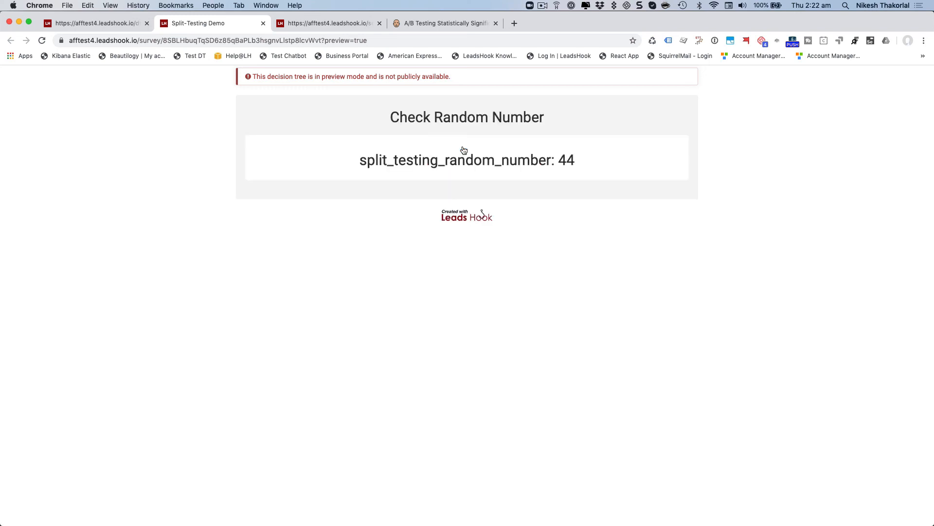
left_click(42, 40)
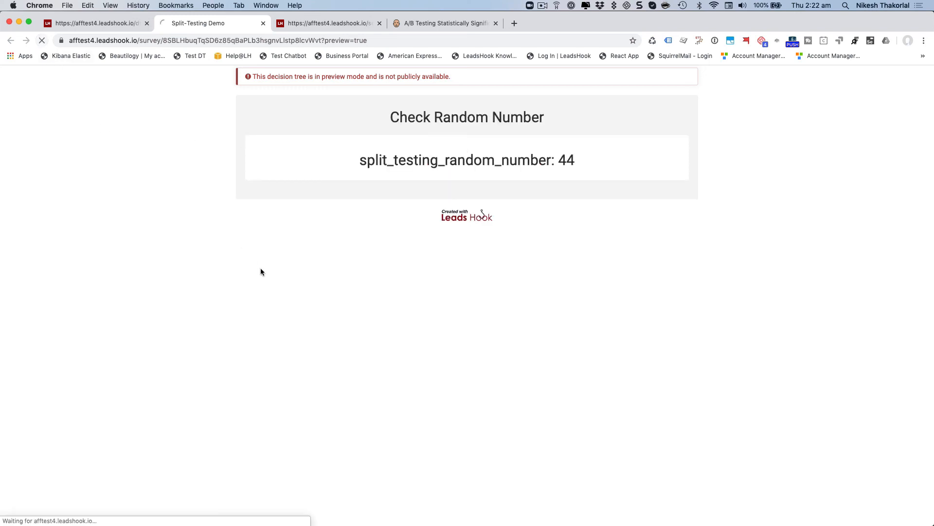
left_click(458, 147)
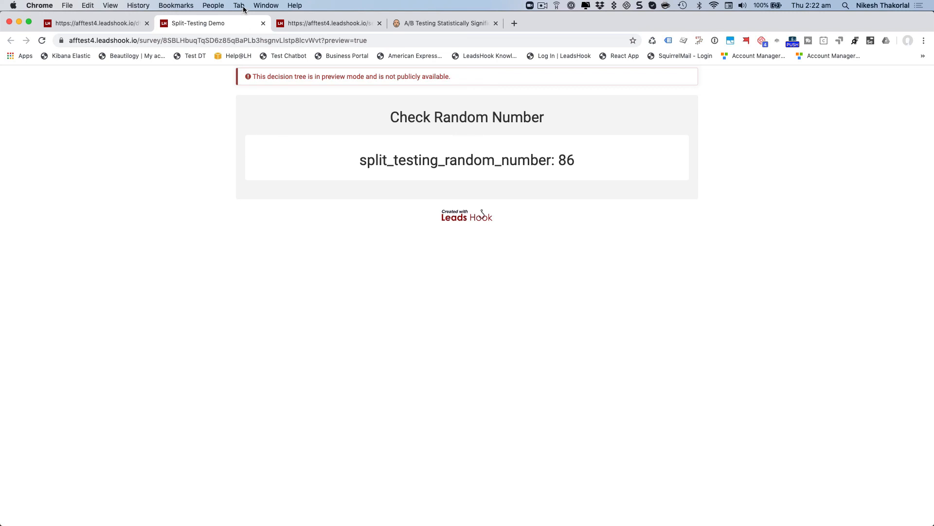
left_click(262, 24)
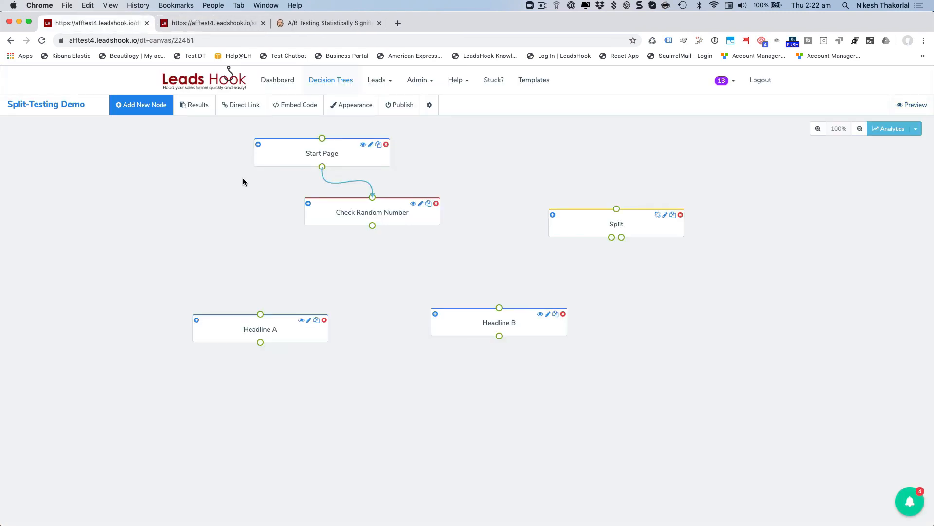
- Move Check Random Number below the Headline nodes, shift Start Page slightly up, and delete the connection between those two nodes
left_click_drag(361, 160, 391, 151)
left_click_drag(421, 226, 419, 431)
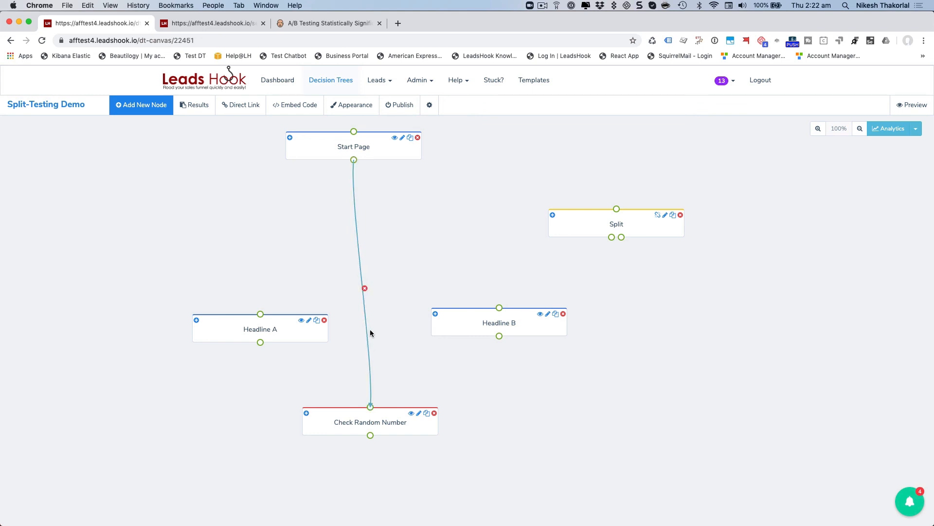
left_click(364, 288)
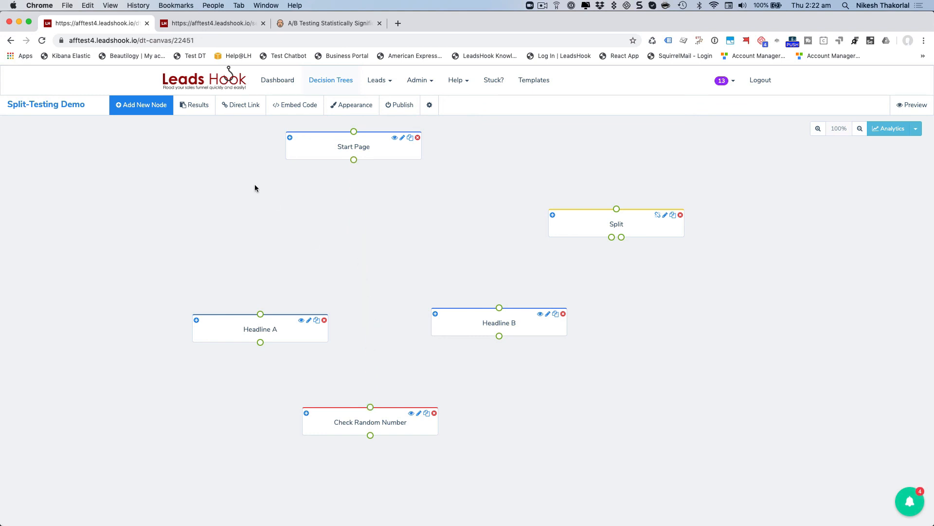